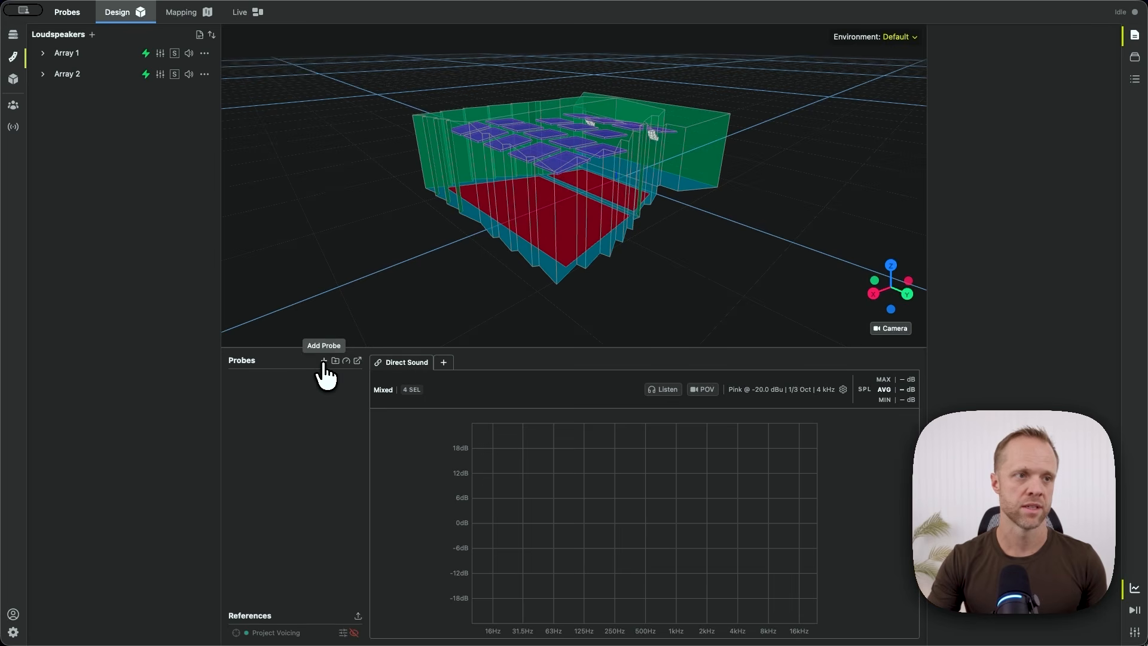
# Step: Add a probe and position it on the front audience surface at about X 9.49, Y 0.50, Z 0.00 ft
pyautogui.click(323, 361)
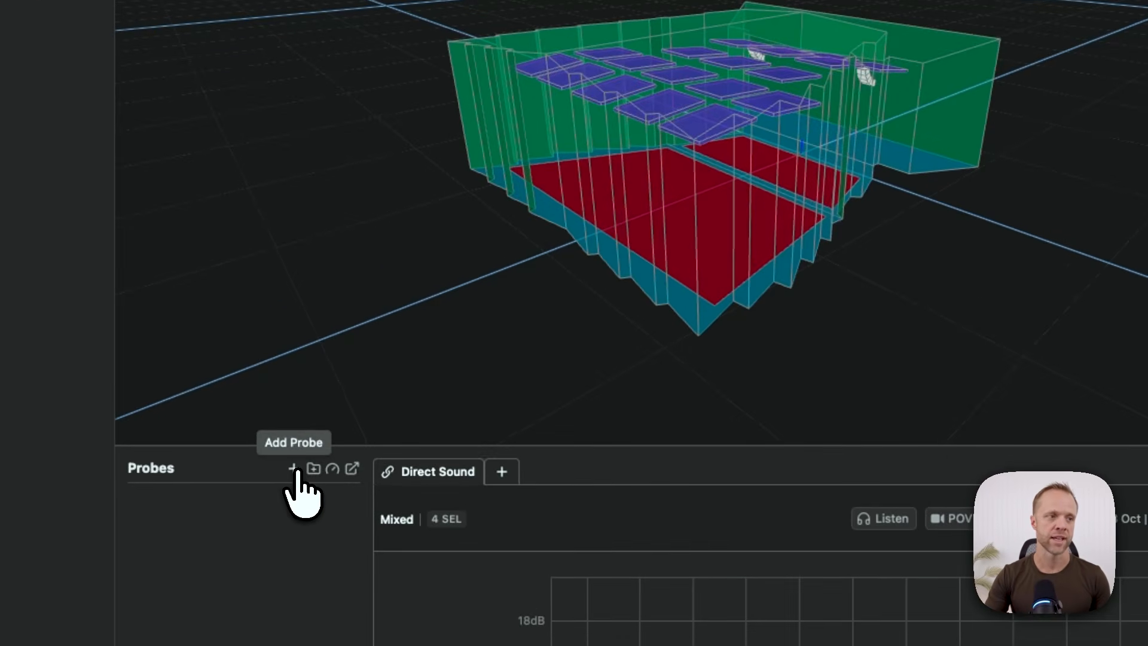
pyautogui.click(324, 362)
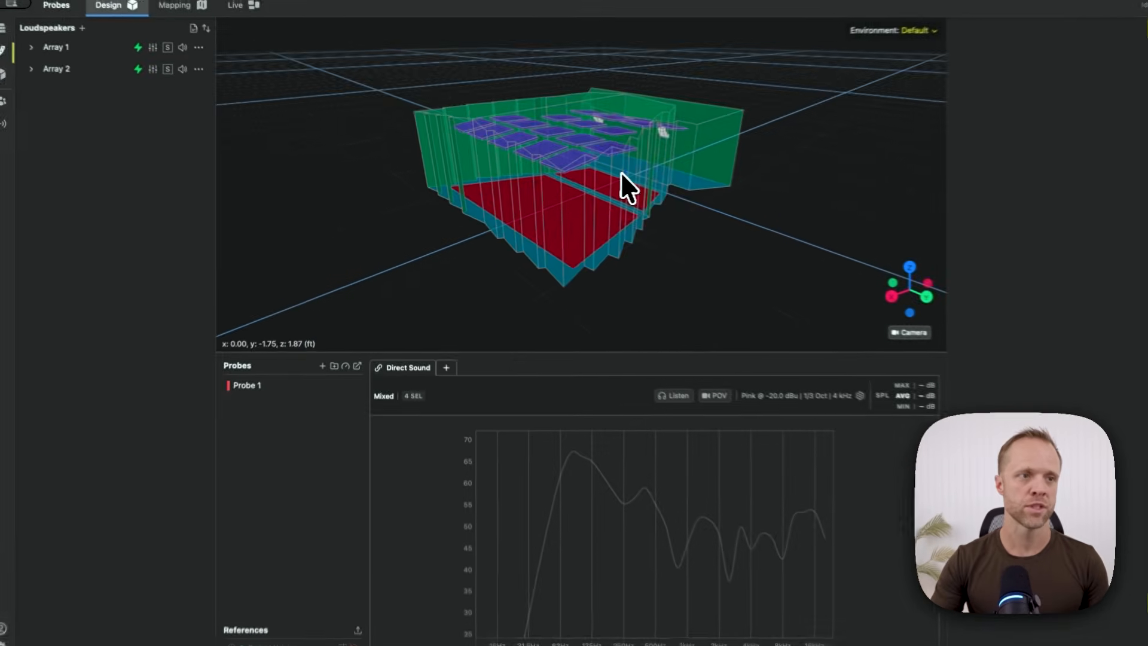
pyautogui.scroll(10, 796, 146)
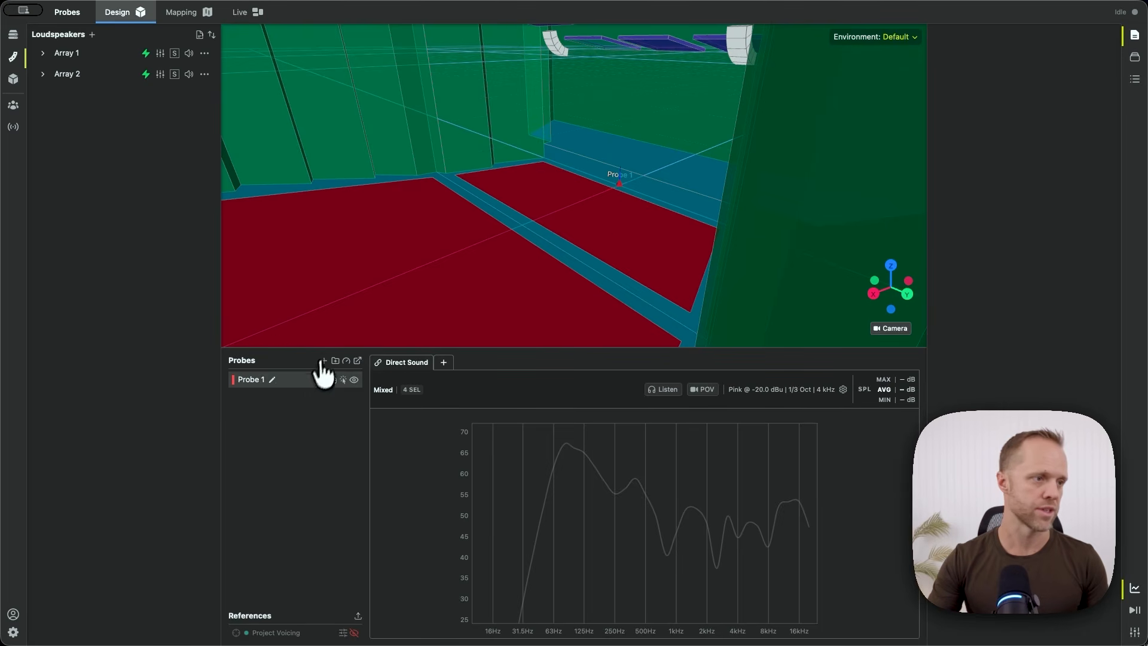
pyautogui.click(303, 382)
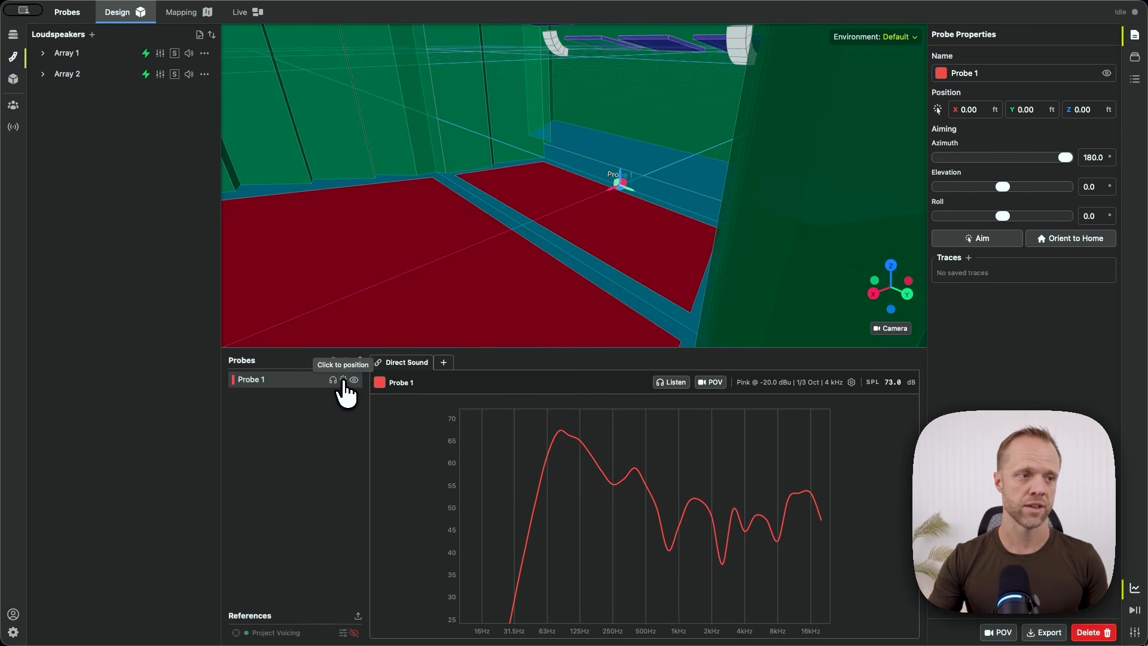
pyautogui.click(344, 380)
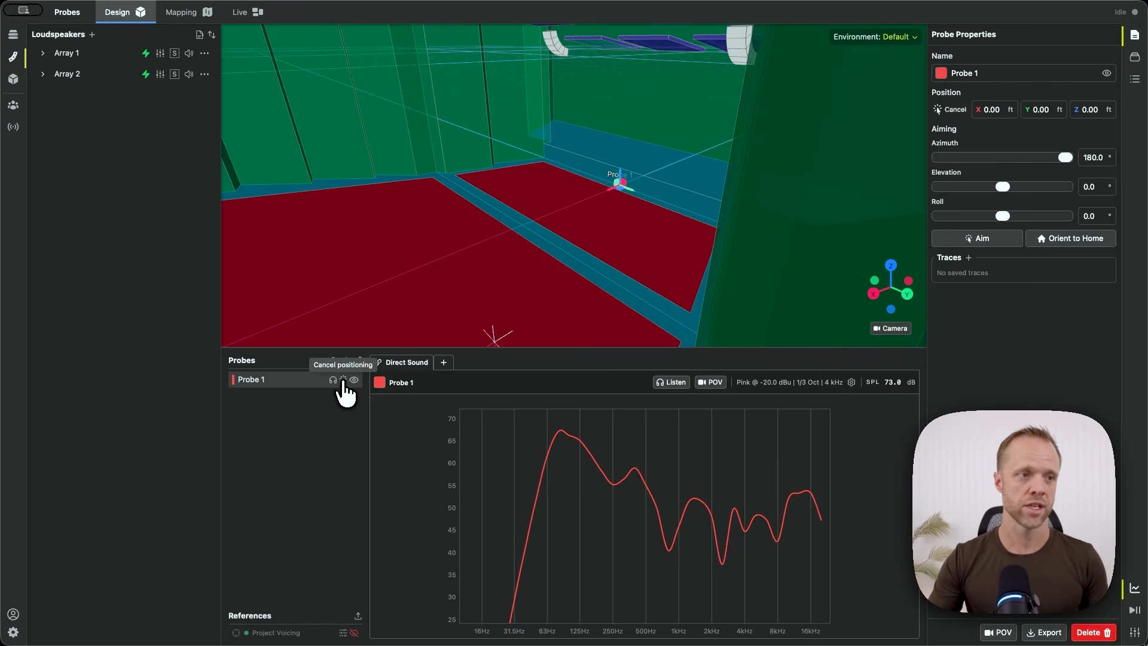
pyautogui.click(578, 203)
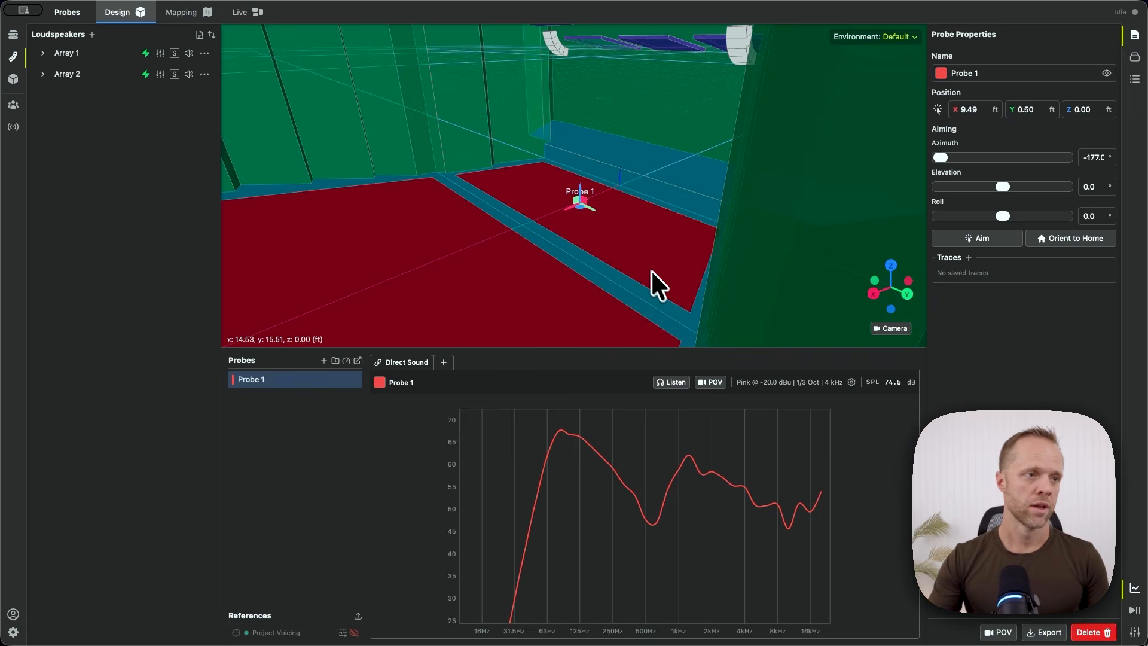
# Step: Add two more probes along the centre line of the rear audience surface, at about X 32.5, Y 2.4 ft and X 48.3, Y 3.2 ft
pyautogui.scroll(-10, 659, 205)
pyautogui.scroll(5, 559, 245)
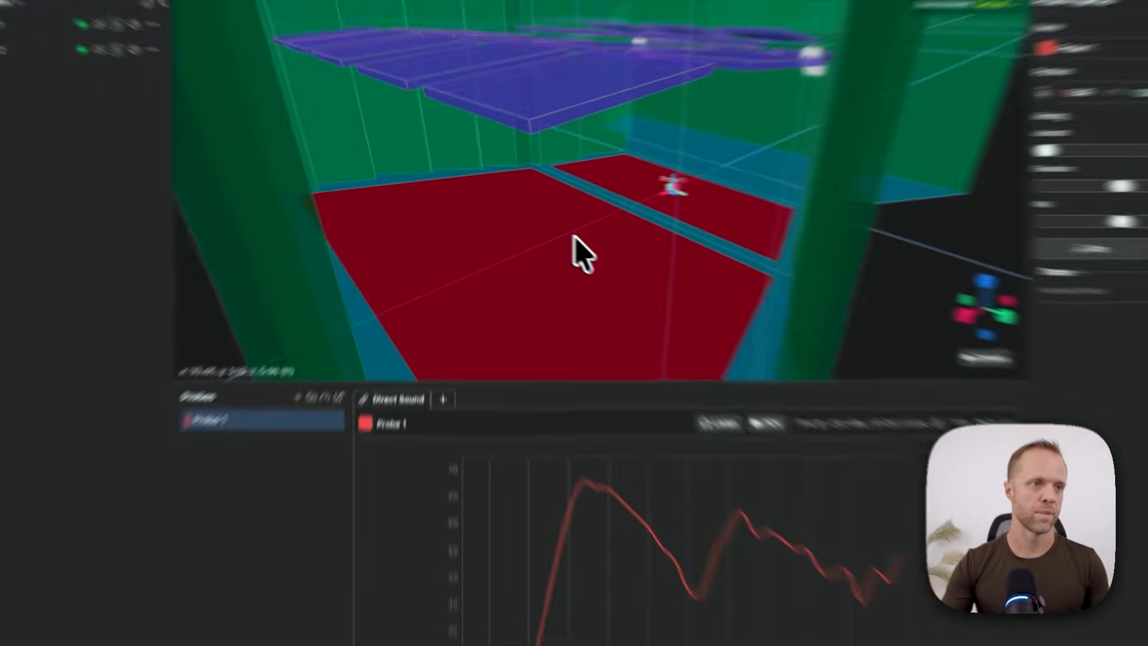
pyautogui.rightClick(555, 230)
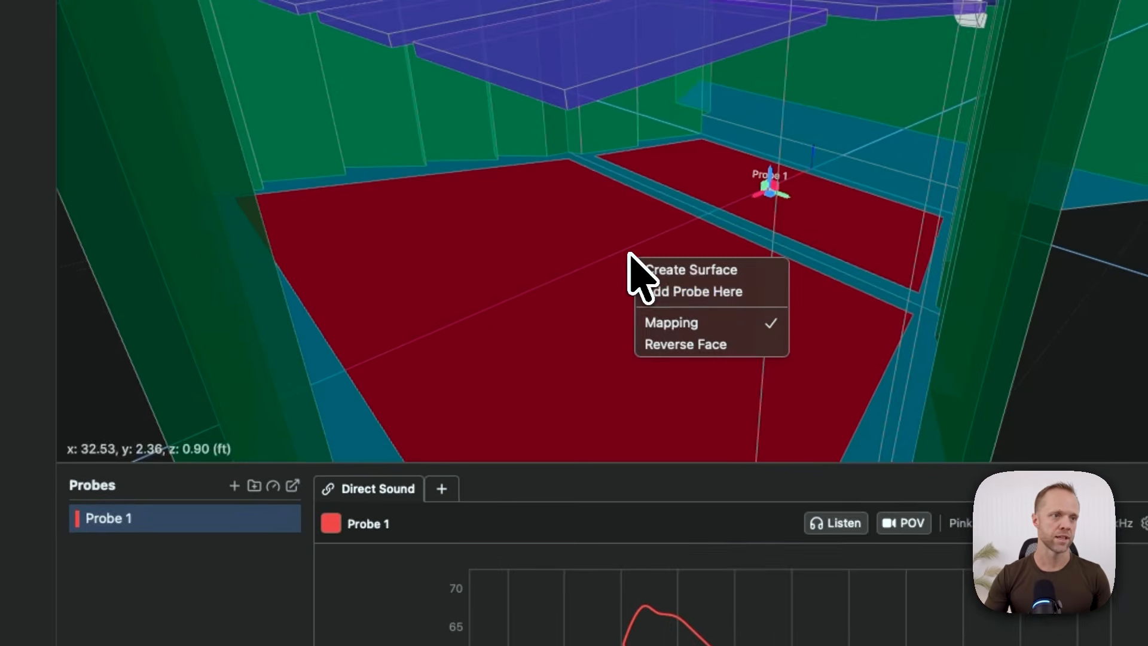
pyautogui.click(662, 293)
pyautogui.rightClick(473, 319)
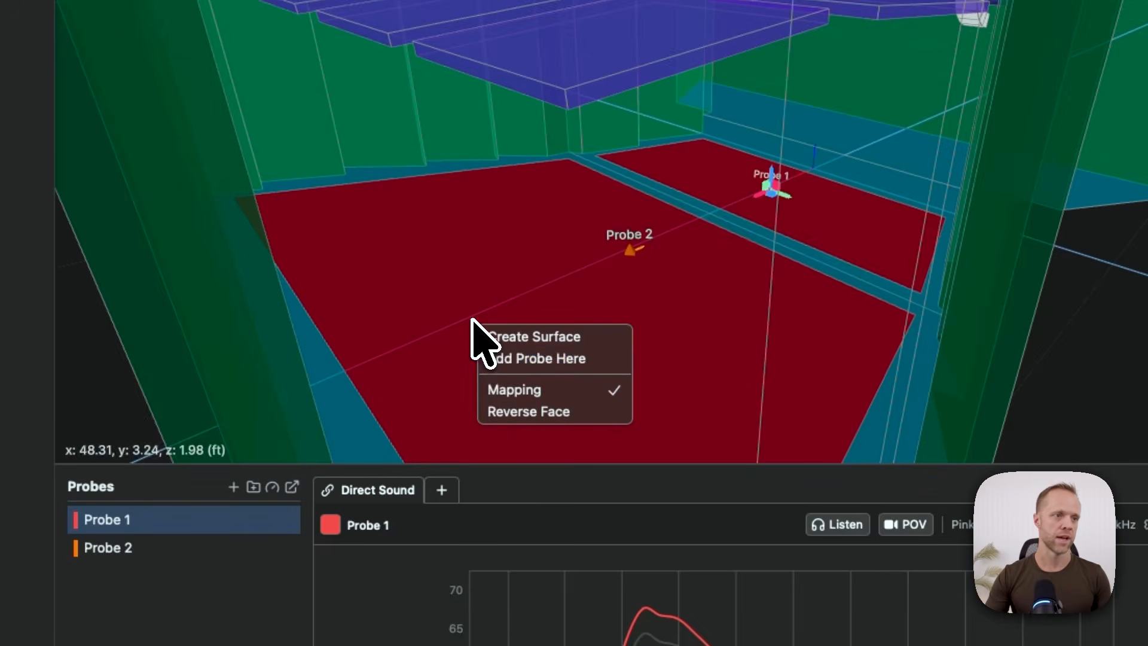
pyautogui.click(507, 360)
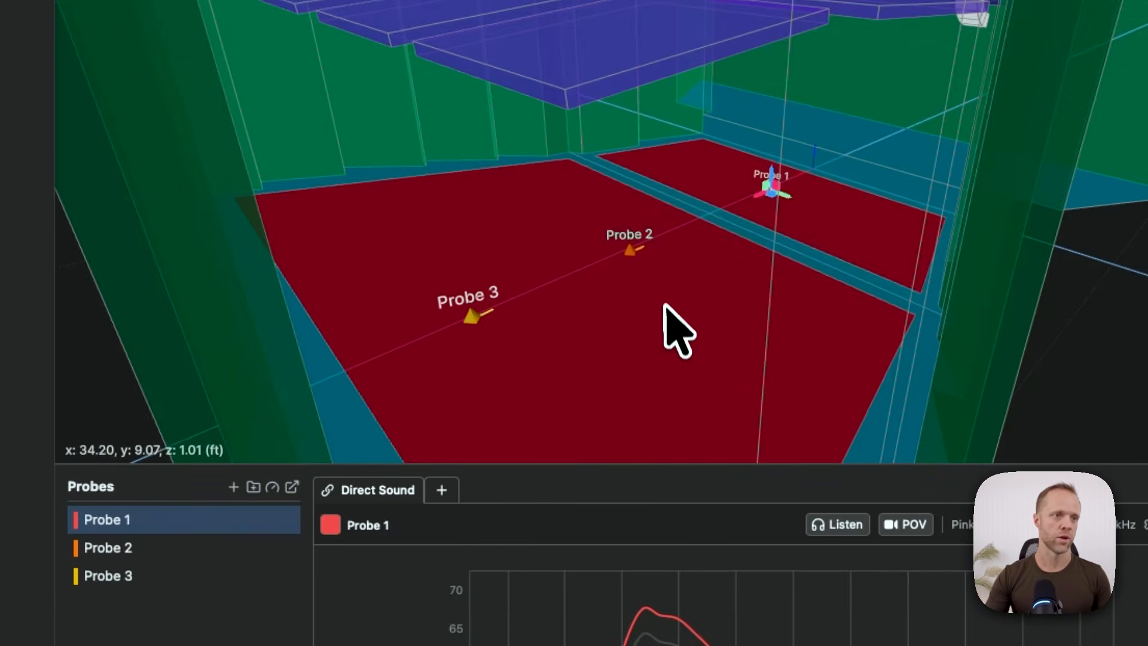
pyautogui.scroll(-10, 556, 275)
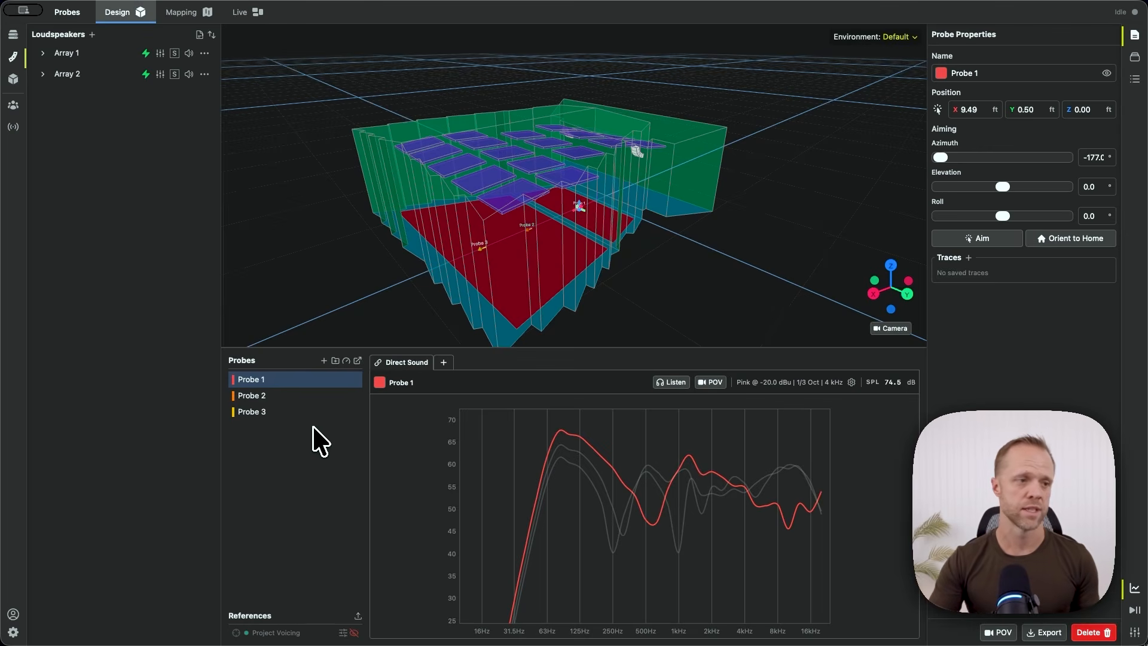
# Step: Create a probe folder and move Probe 1, Probe 2 and Probe 3 into it
pyautogui.click(335, 362)
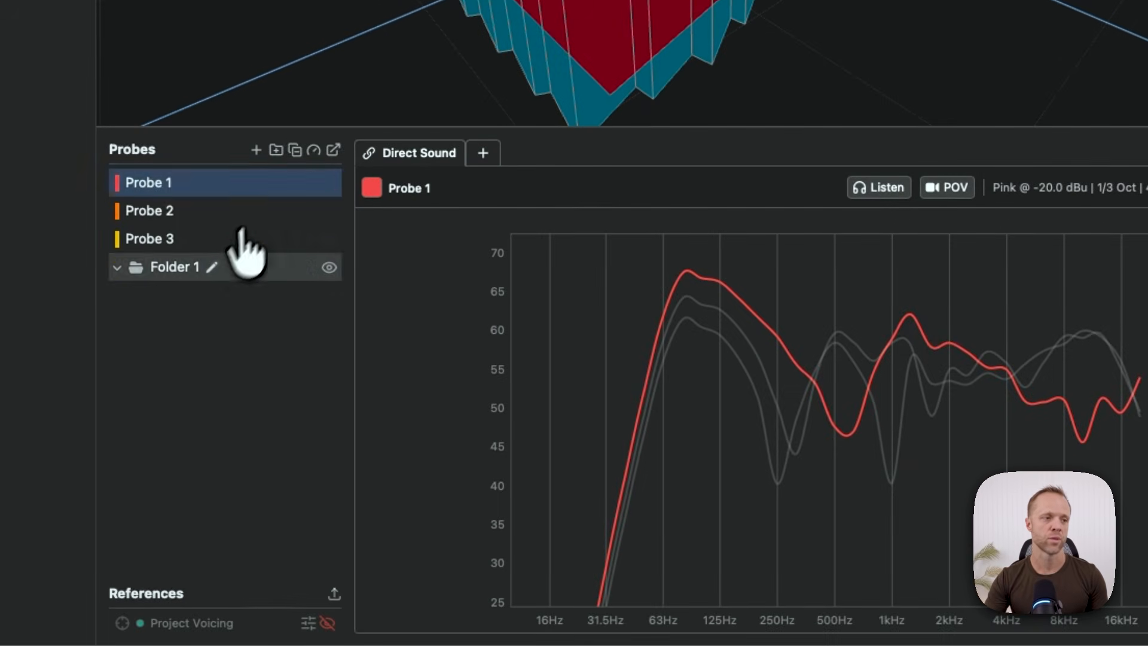
pyautogui.moveTo(254, 380); pyautogui.dragTo(271, 426)
pyautogui.moveTo(185, 263); pyautogui.dragTo(184, 264)
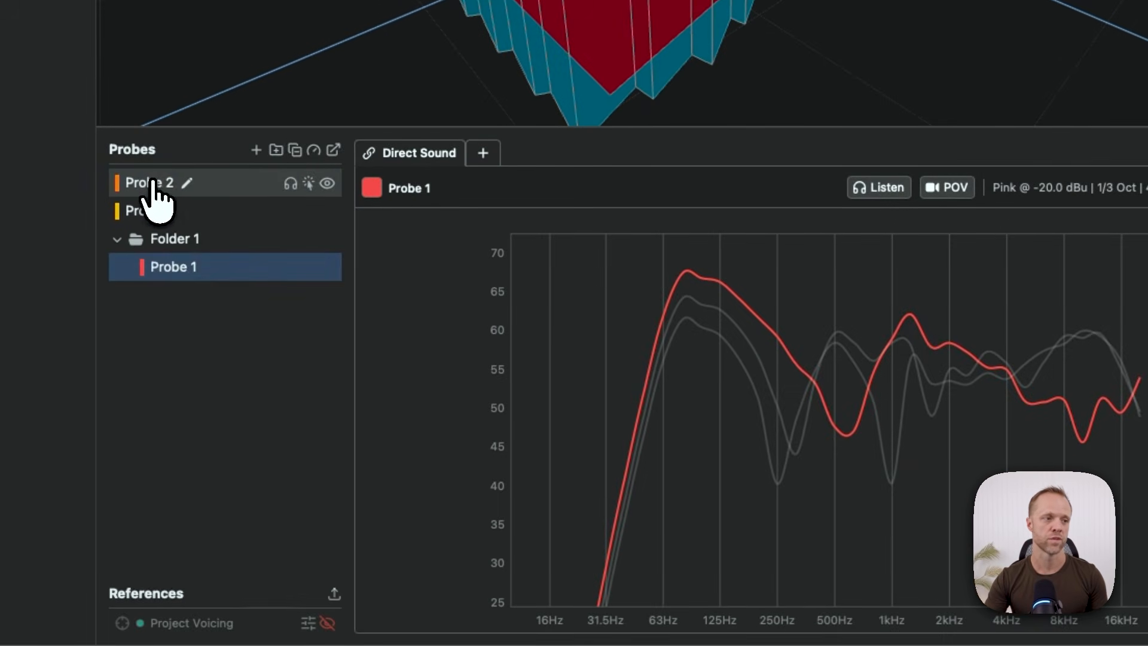
pyautogui.moveTo(152, 184); pyautogui.dragTo(197, 268)
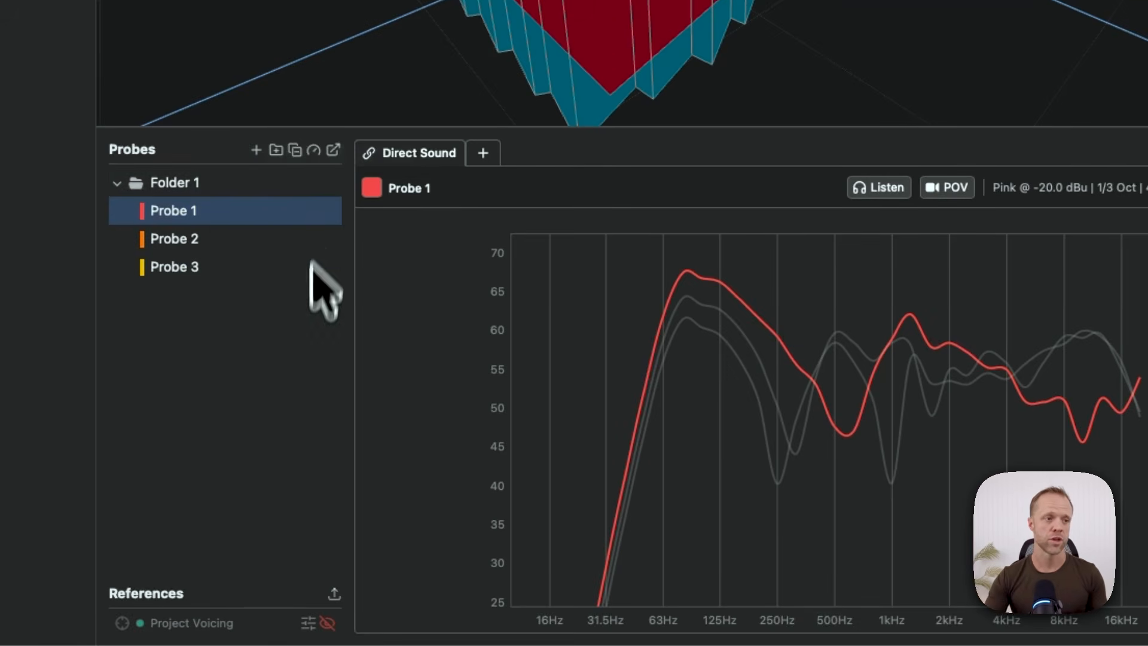
# Step: Create a second probe folder, nest it inside Folder 1, and delete it again
pyautogui.click(276, 150)
pyautogui.moveTo(182, 274); pyautogui.dragTo(199, 209)
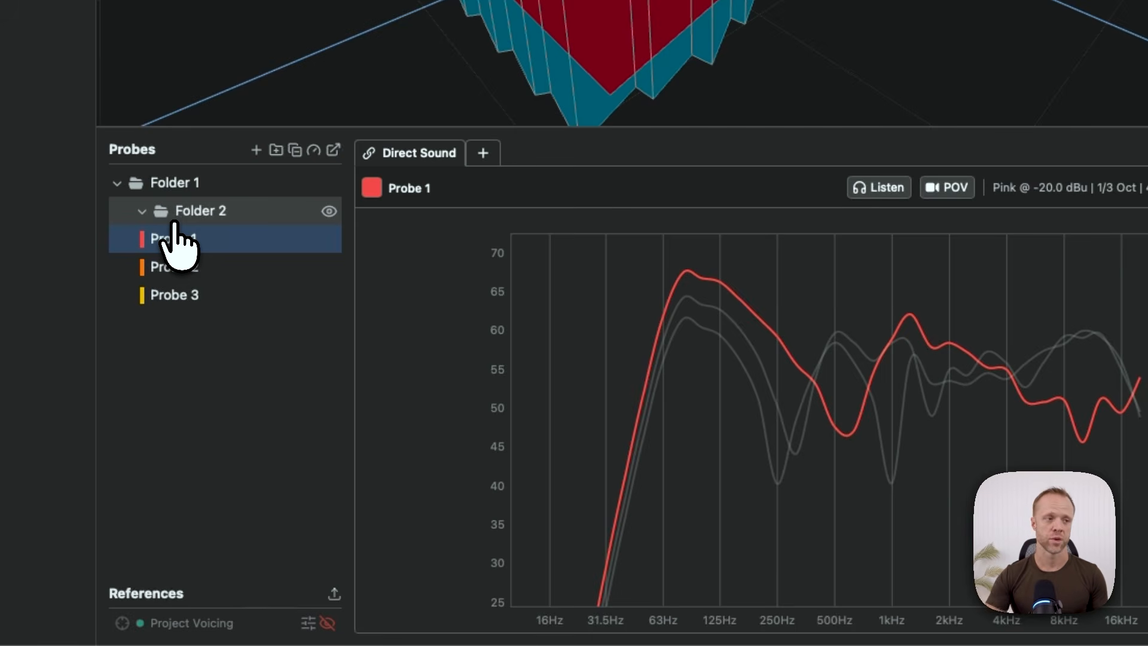
pyautogui.rightClick(198, 216)
pyautogui.click(220, 239)
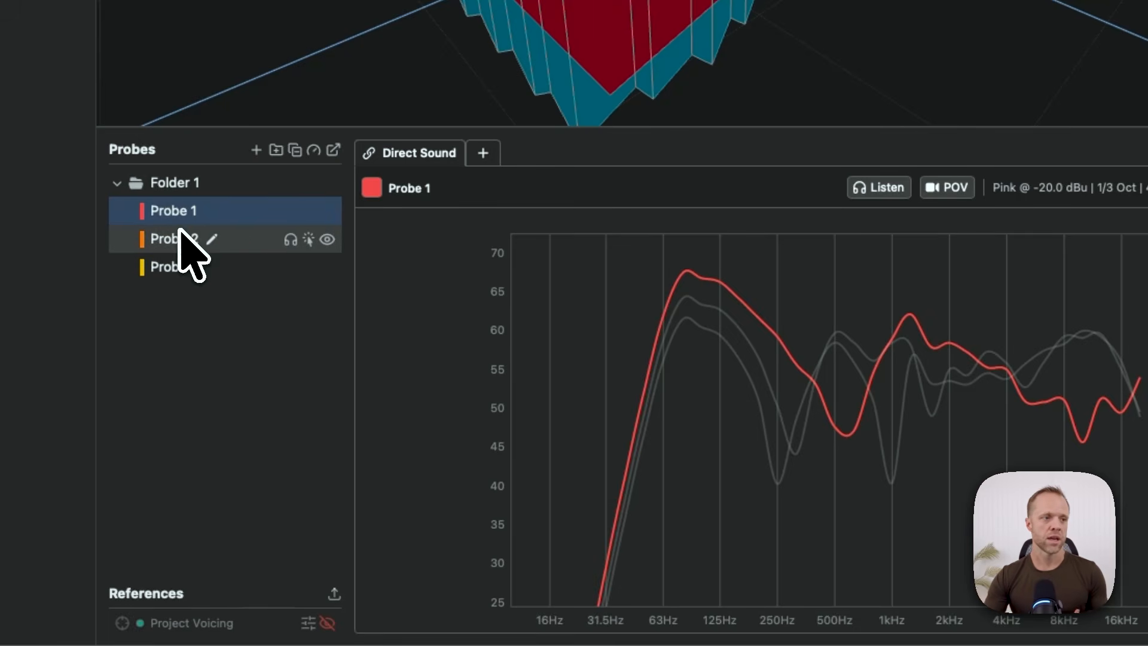
# Step: Show the SPL levels beside the probes and bring up the Mapping view of the venue
pyautogui.click(313, 150)
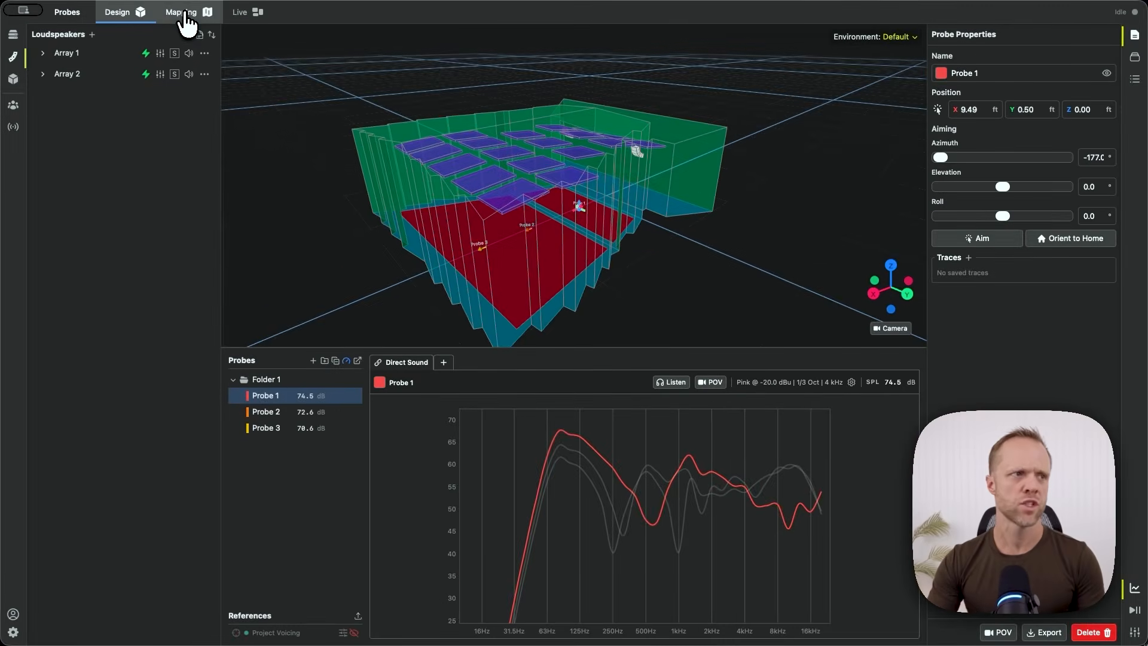
pyautogui.click(182, 13)
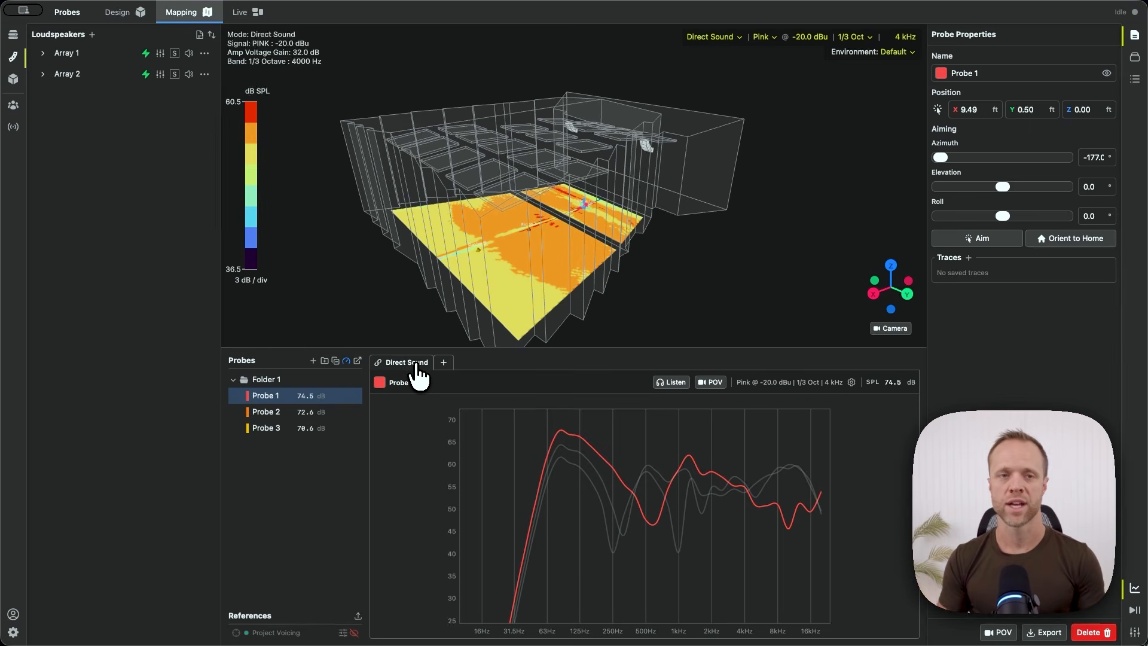
# Step: Try the Arrival Spread prediction on the map and linked probe graph, and return the map to Direct Sound
pyautogui.click(727, 40)
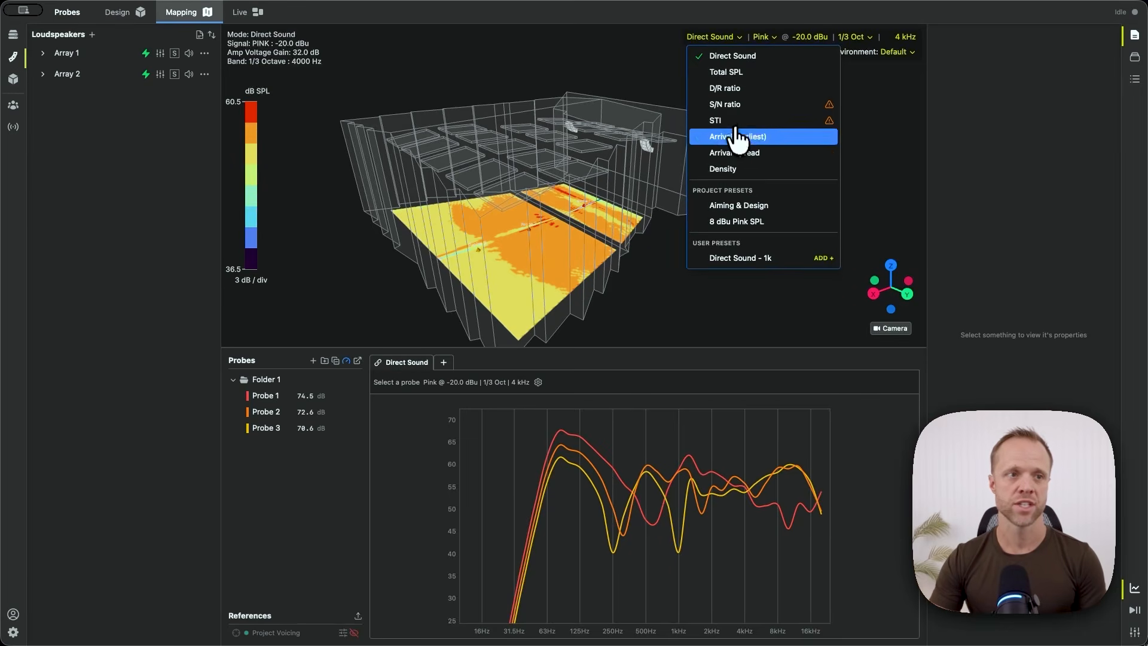
pyautogui.click(741, 154)
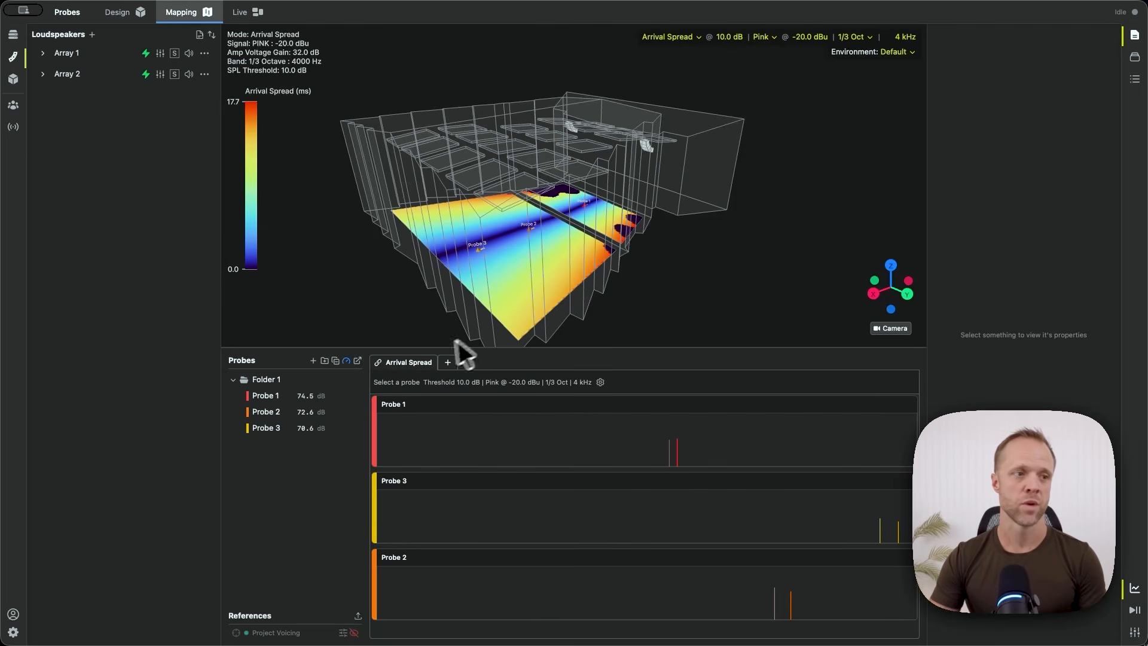
pyautogui.click(679, 39)
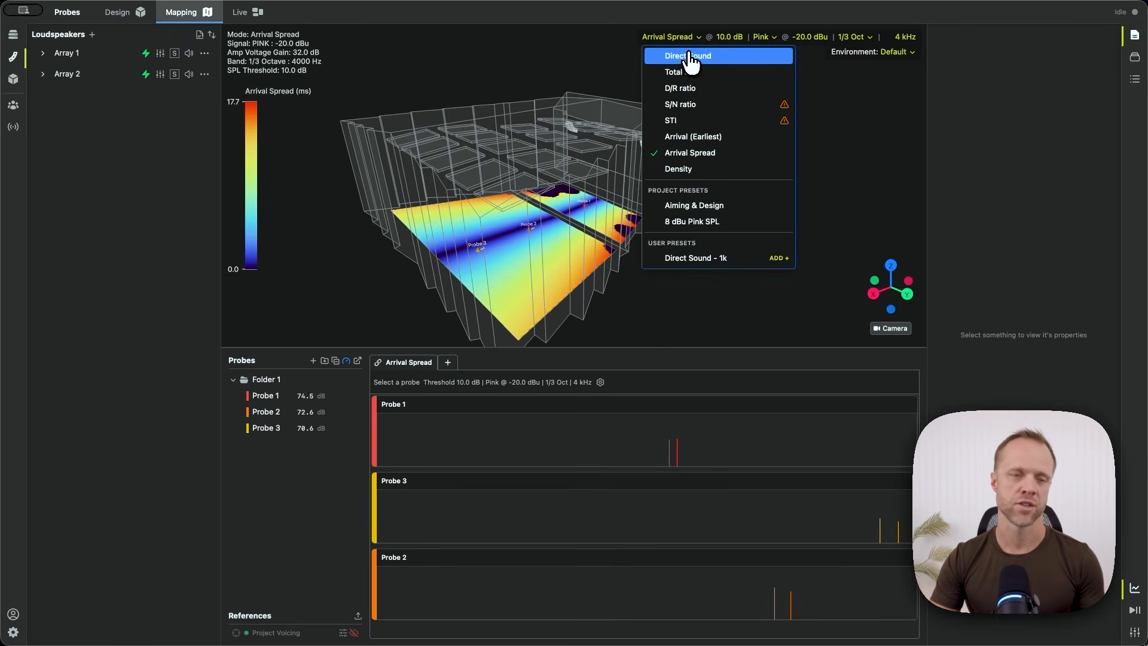
pyautogui.click(688, 57)
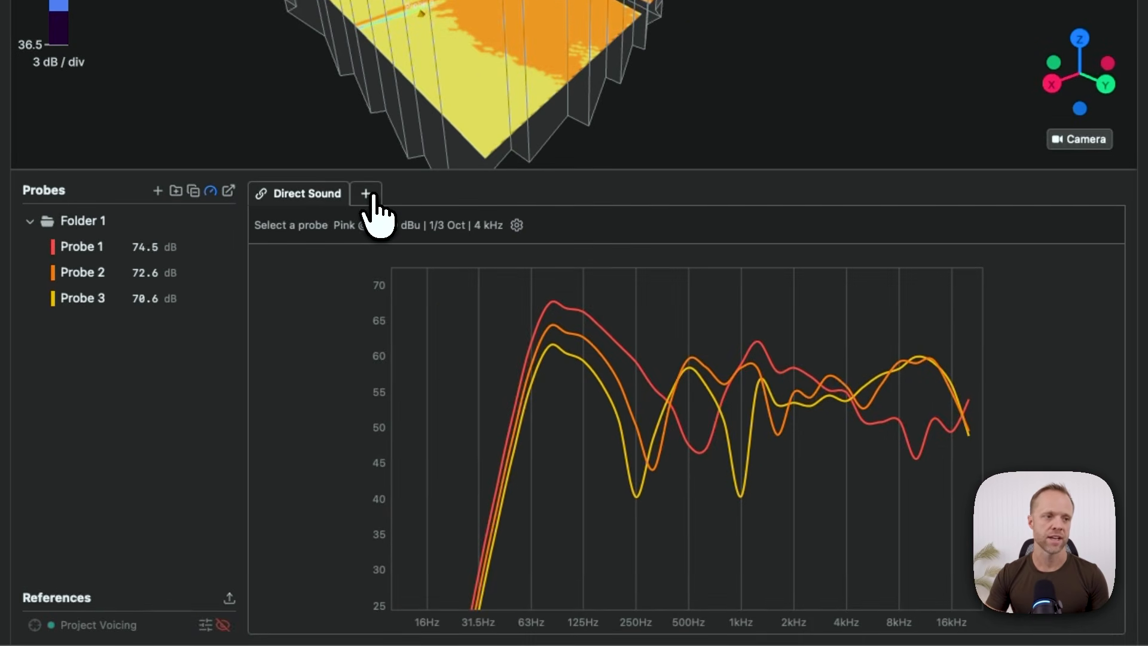
# Step: Add a second, independent probe graph and set it to Total SPL
pyautogui.click(365, 194)
pyautogui.click(435, 197)
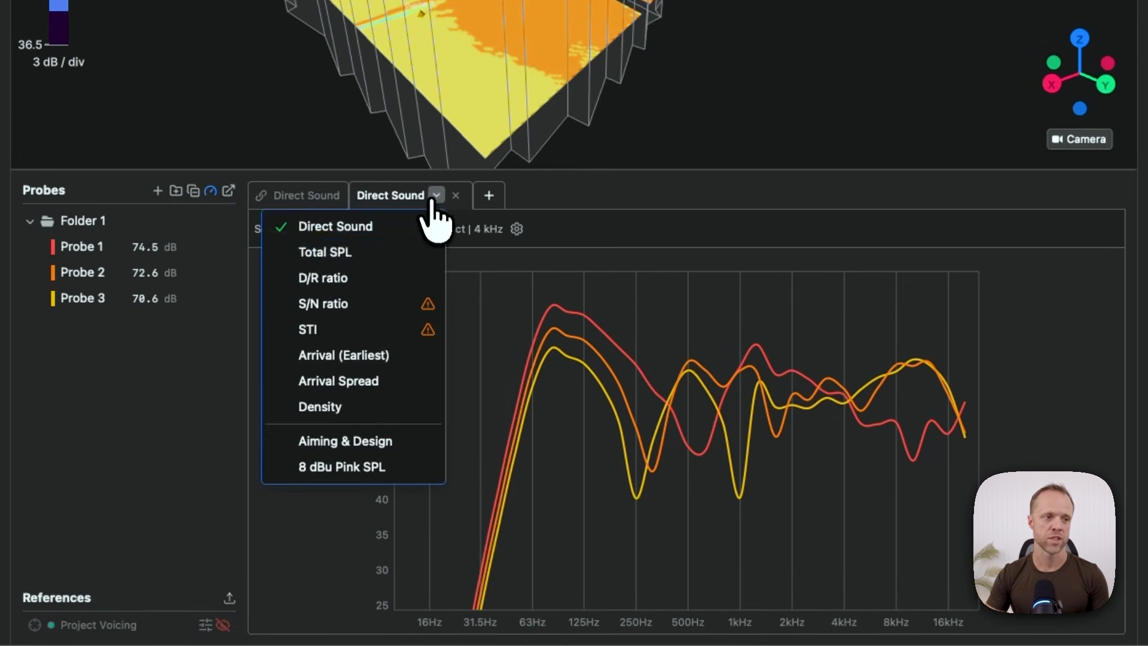
pyautogui.click(386, 250)
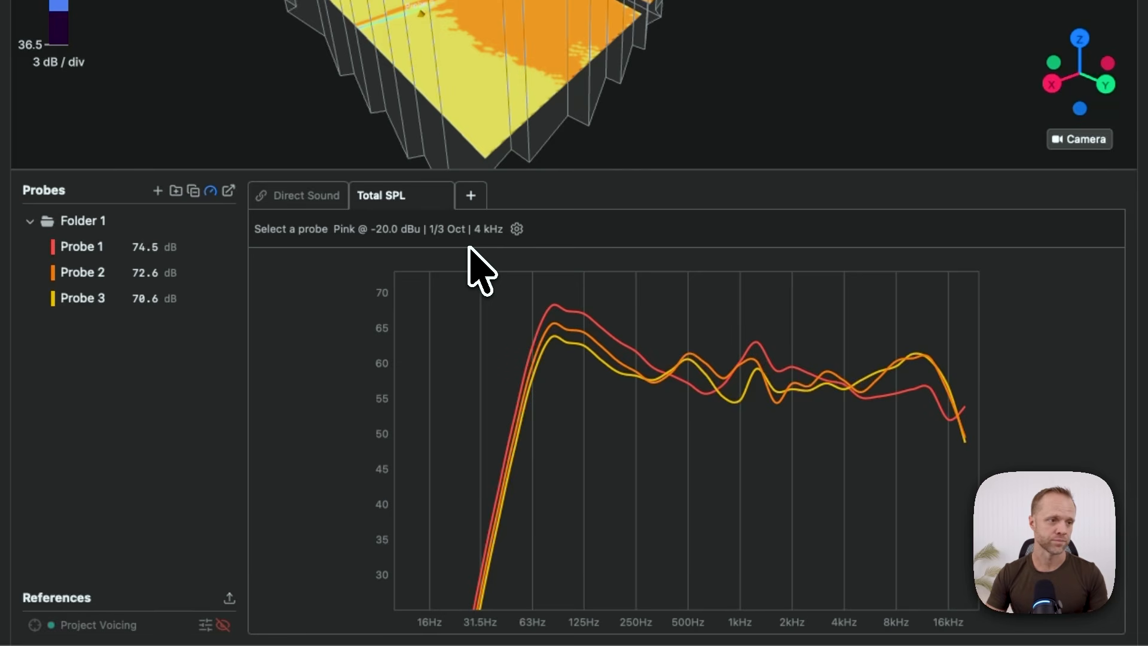
# Step: Compare the Total SPL traces of Probe 1 and Probe 2 by selecting both, and clear the selection
pyautogui.click(148, 249)
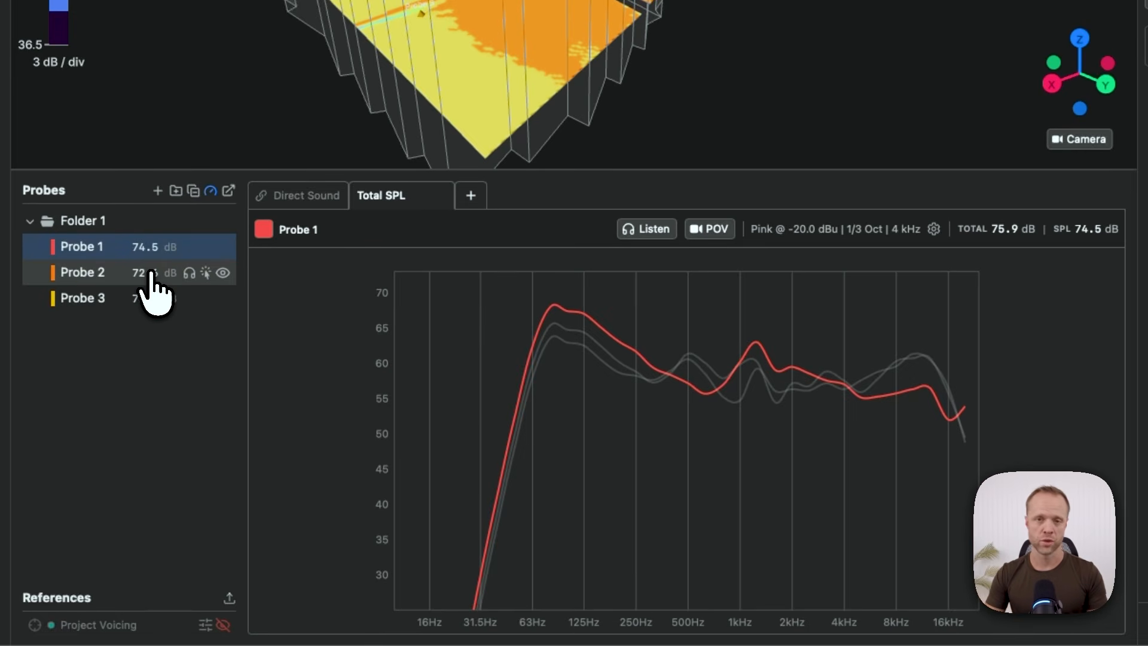
pyautogui.keyDown('shift'); pyautogui.click(151, 274); pyautogui.keyUp('shift')
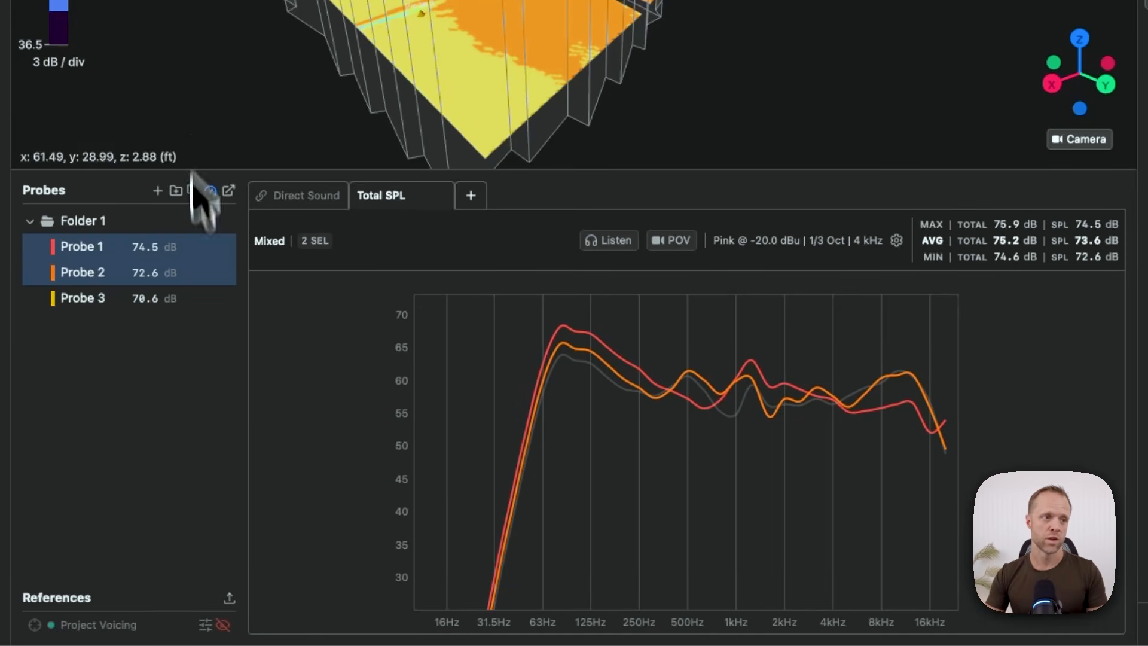
pyautogui.click(188, 87)
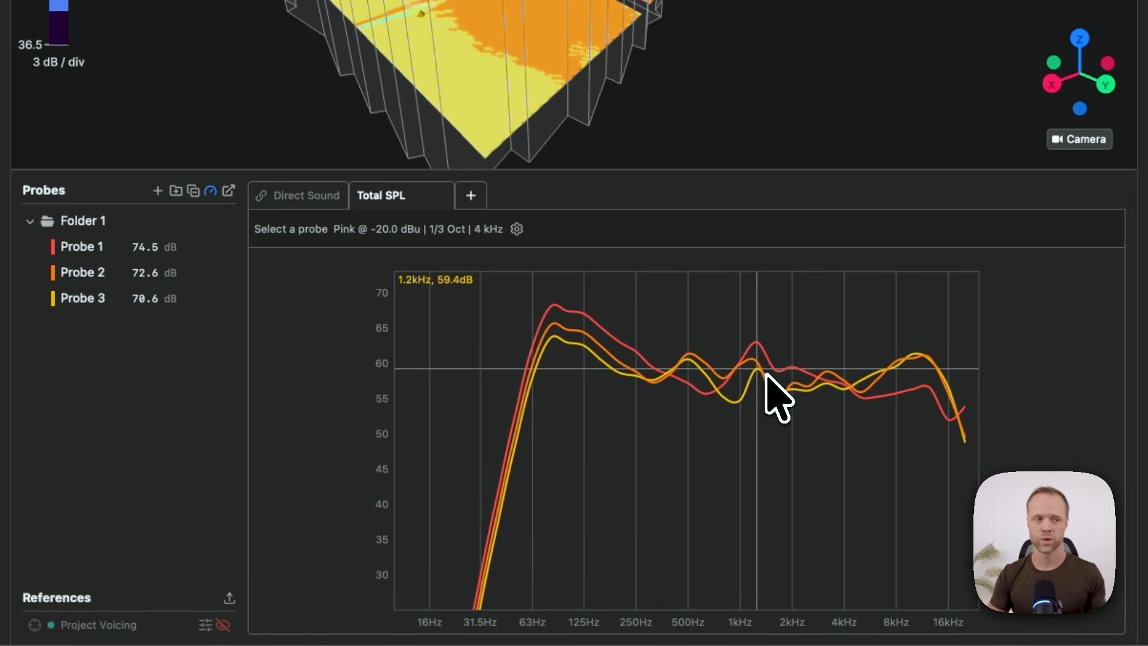
# Step: Select Probe 1 and look at the colour options for its trace
pyautogui.click(94, 246)
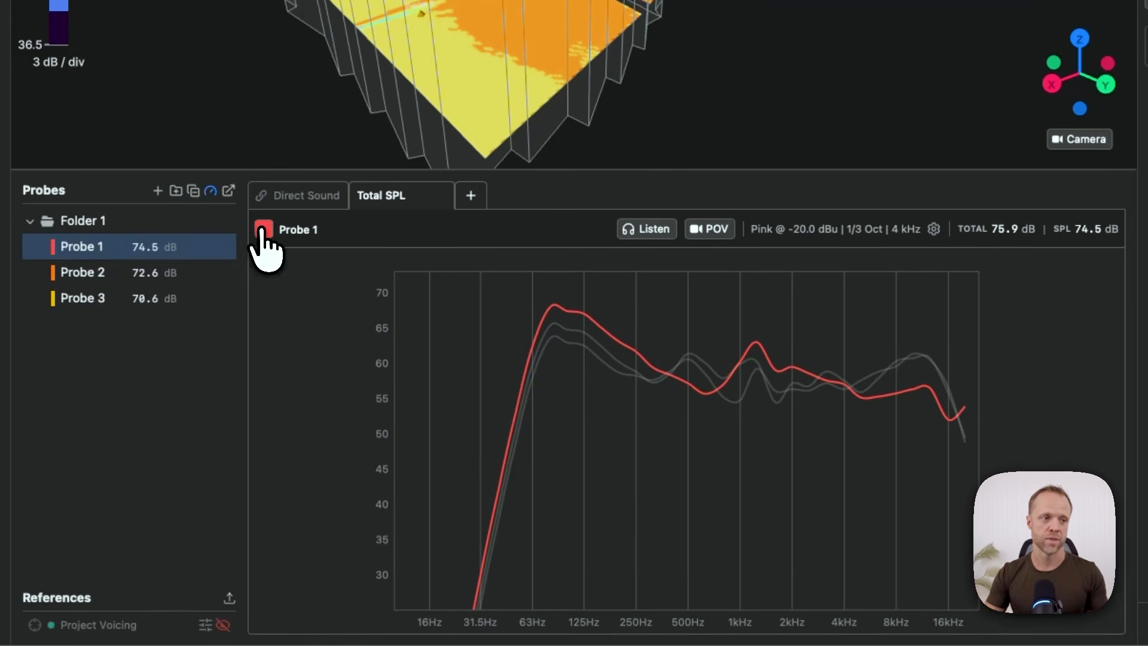
pyautogui.click(264, 229)
pyautogui.click(308, 359)
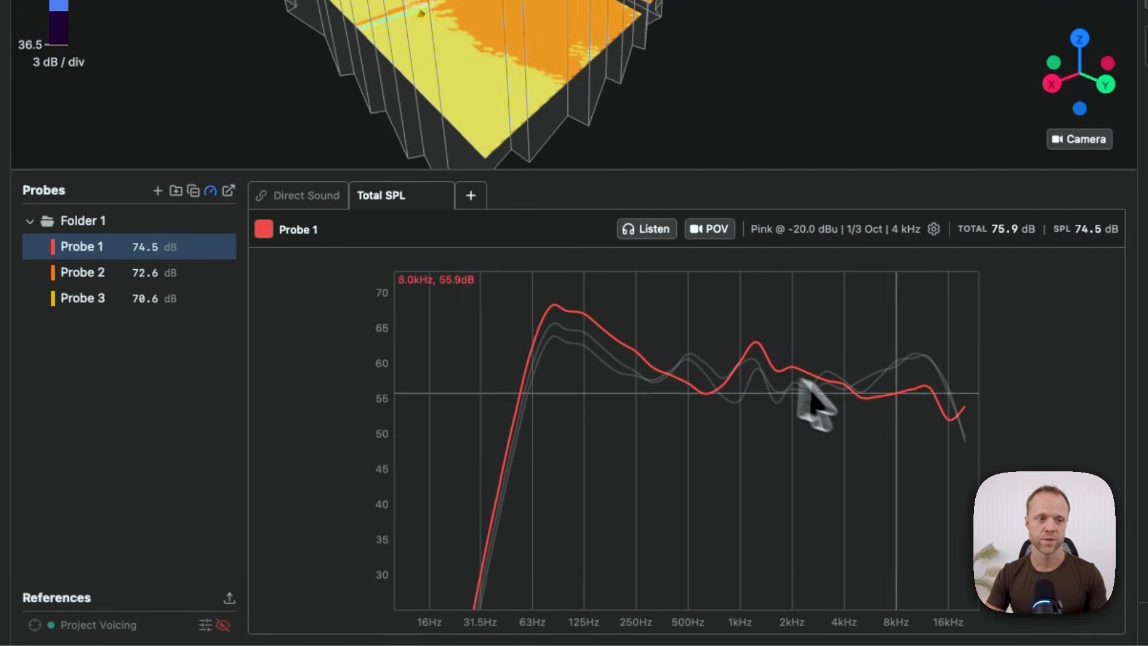
# Step: Change the second probe graph to Arrival Spread and deselect Probe 1 so the graph covers all probes
pyautogui.click(416, 197)
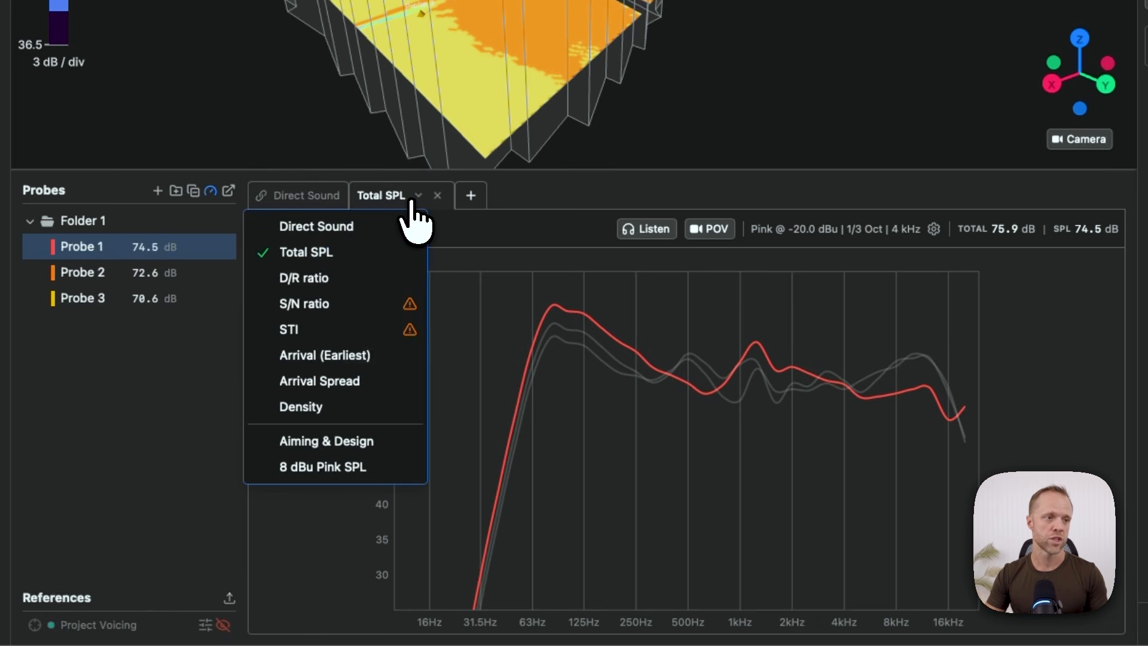
pyautogui.click(345, 389)
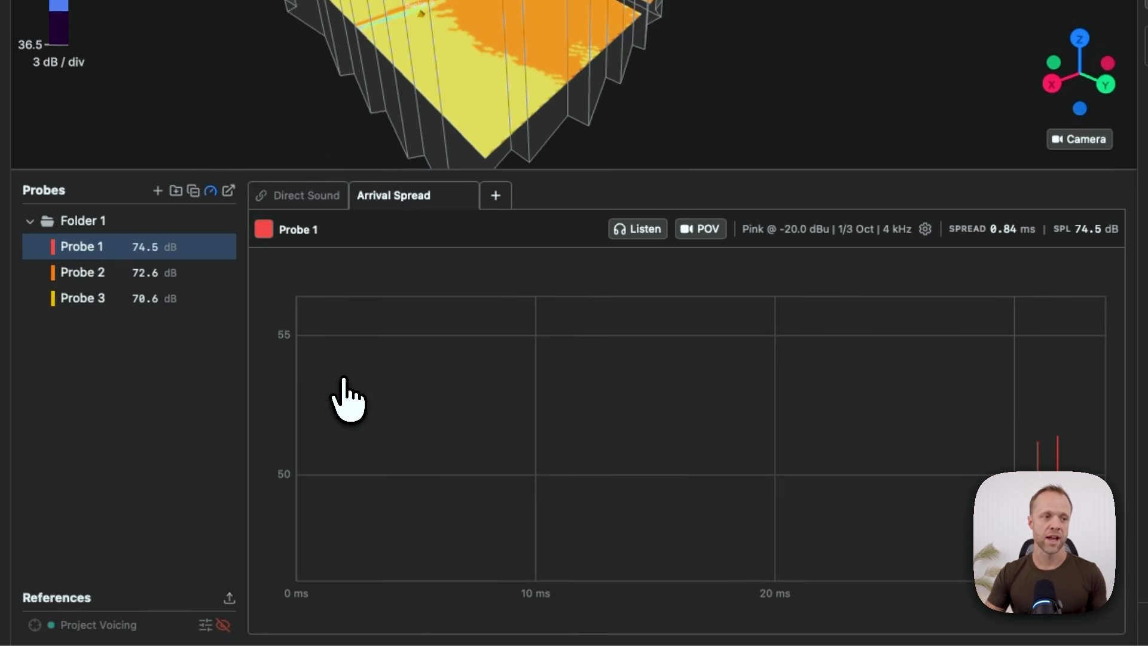
pyautogui.click(281, 126)
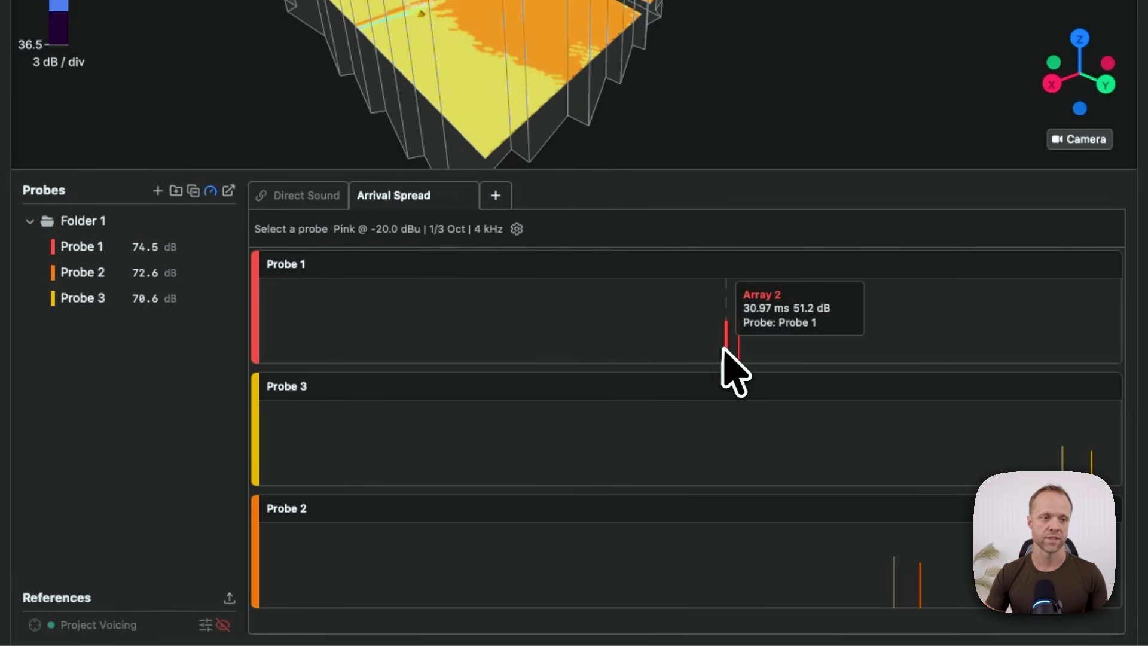
# Step: Examine the arrival time and level of the individual arrays at Probe 1, Probe 3 and Probe 2
pyautogui.moveTo(724, 358)
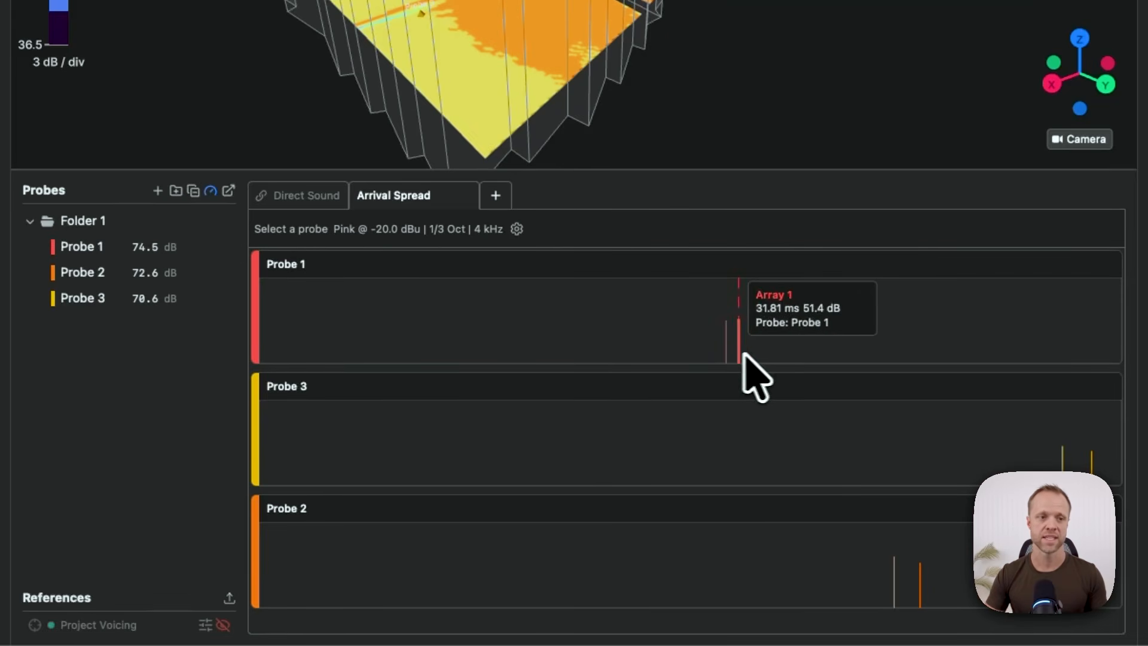
pyautogui.moveTo(968, 448)
pyautogui.moveTo(1089, 467)
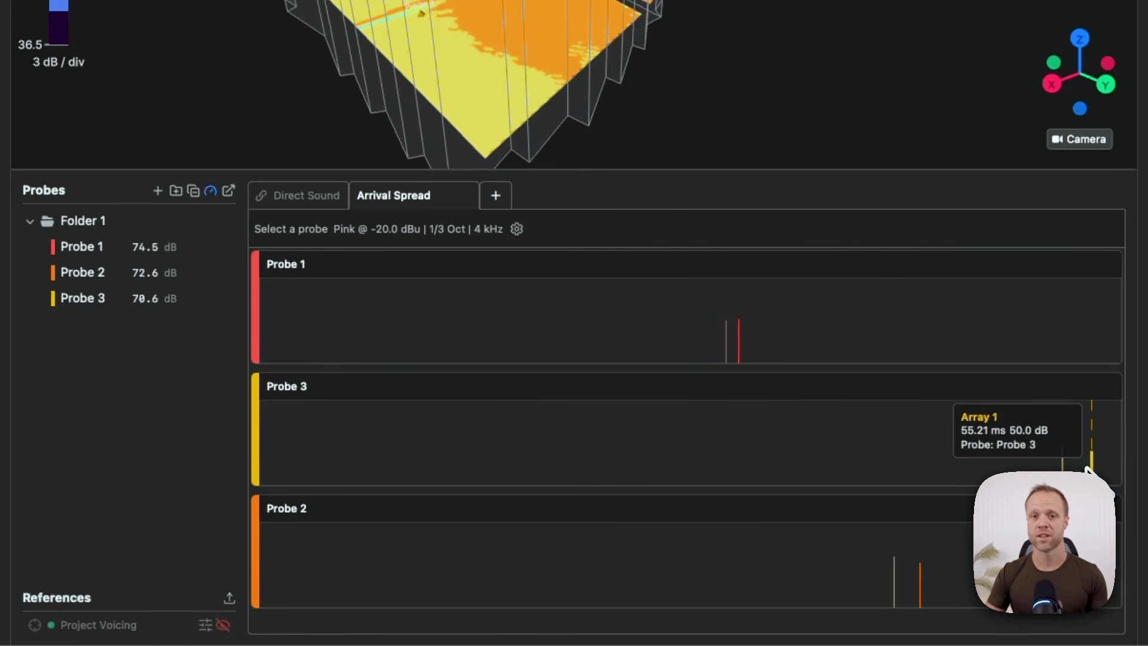
pyautogui.moveTo(901, 585)
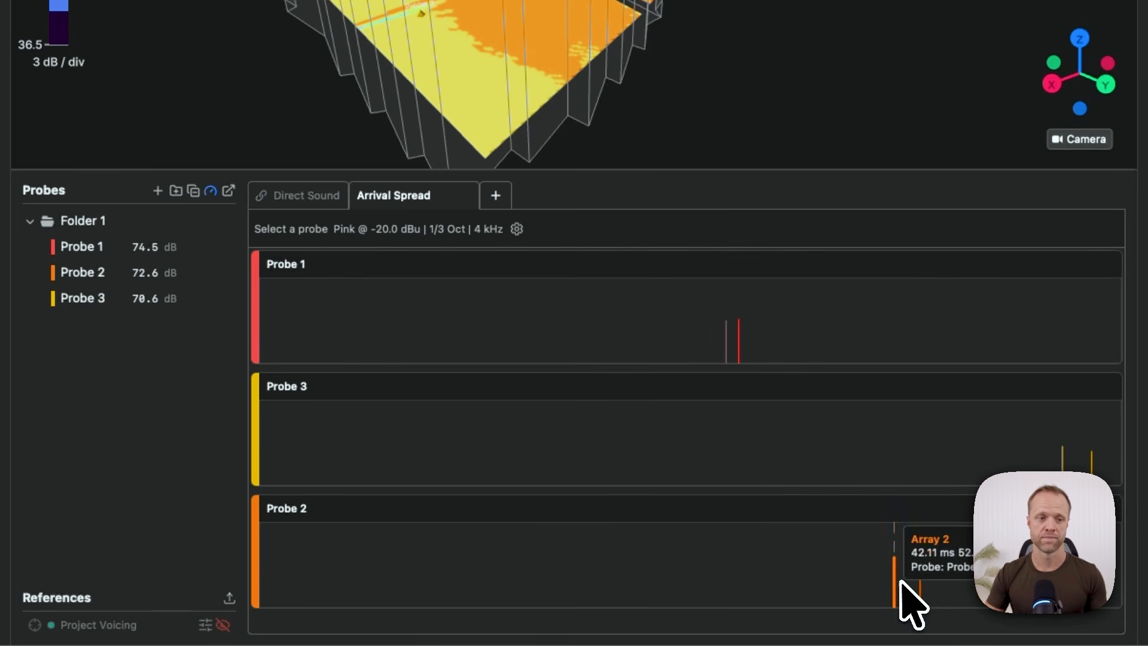
# Step: Compare the STI of the three probes on the second probe graph, and change that graph to D/R ratio
pyautogui.click(726, 340)
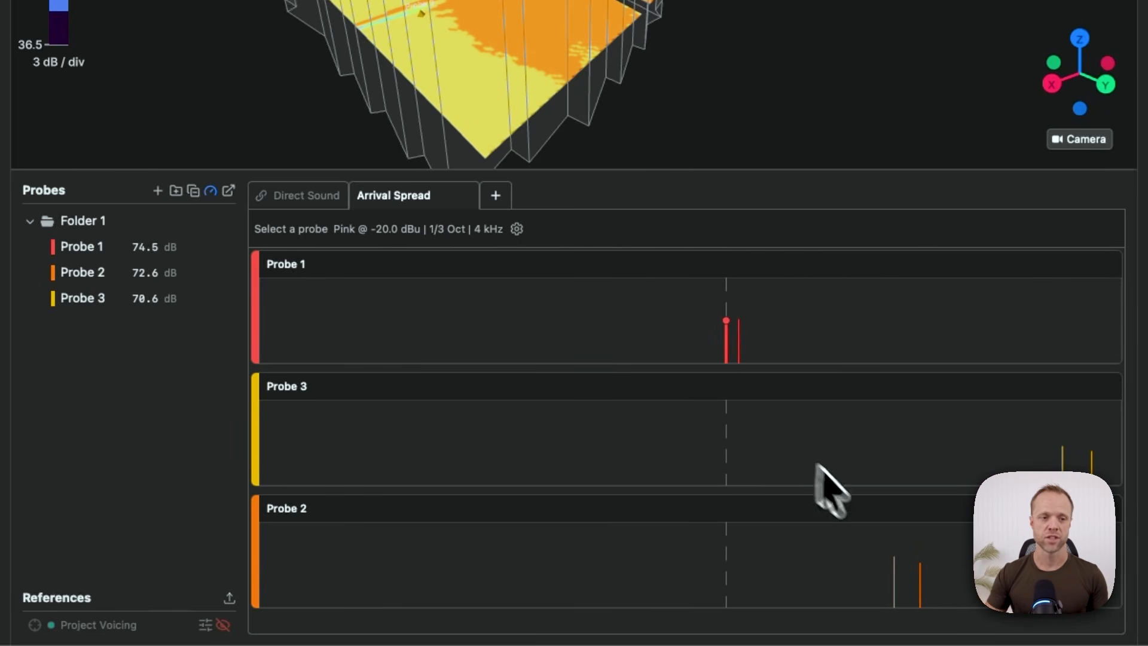
pyautogui.moveTo(891, 559)
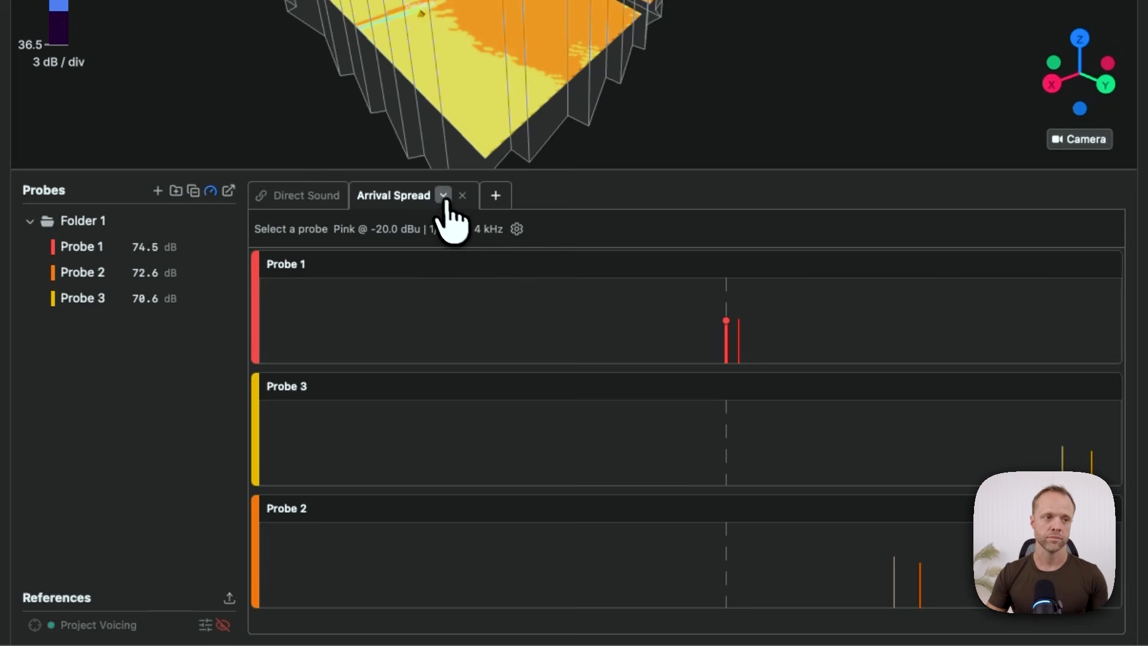
pyautogui.click(443, 197)
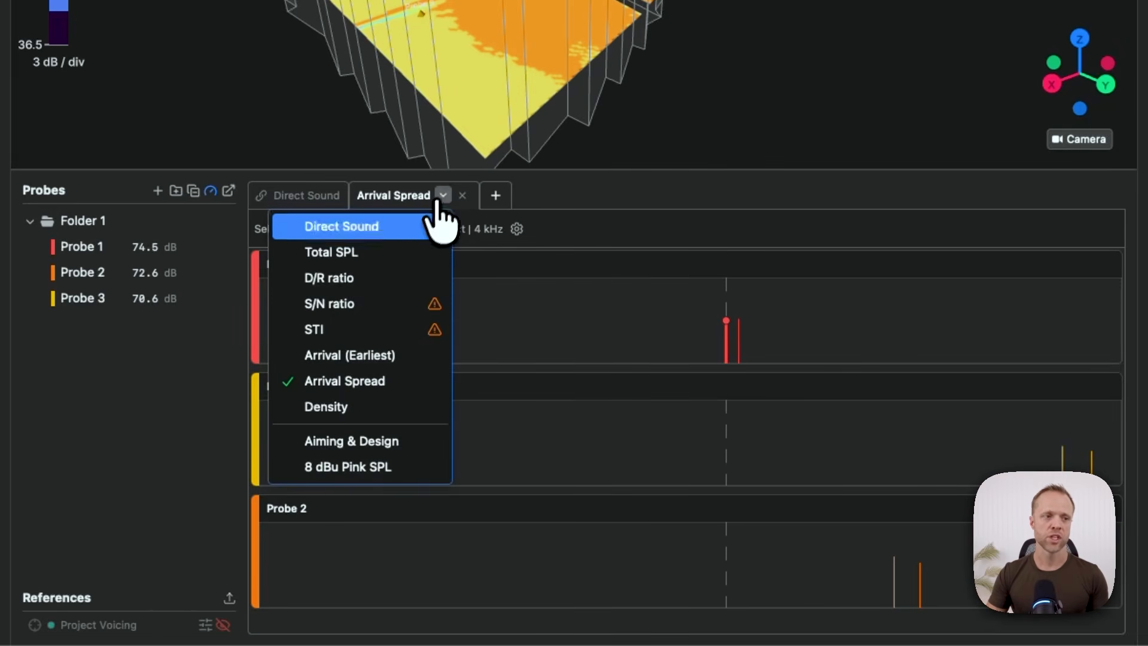
pyautogui.click(356, 329)
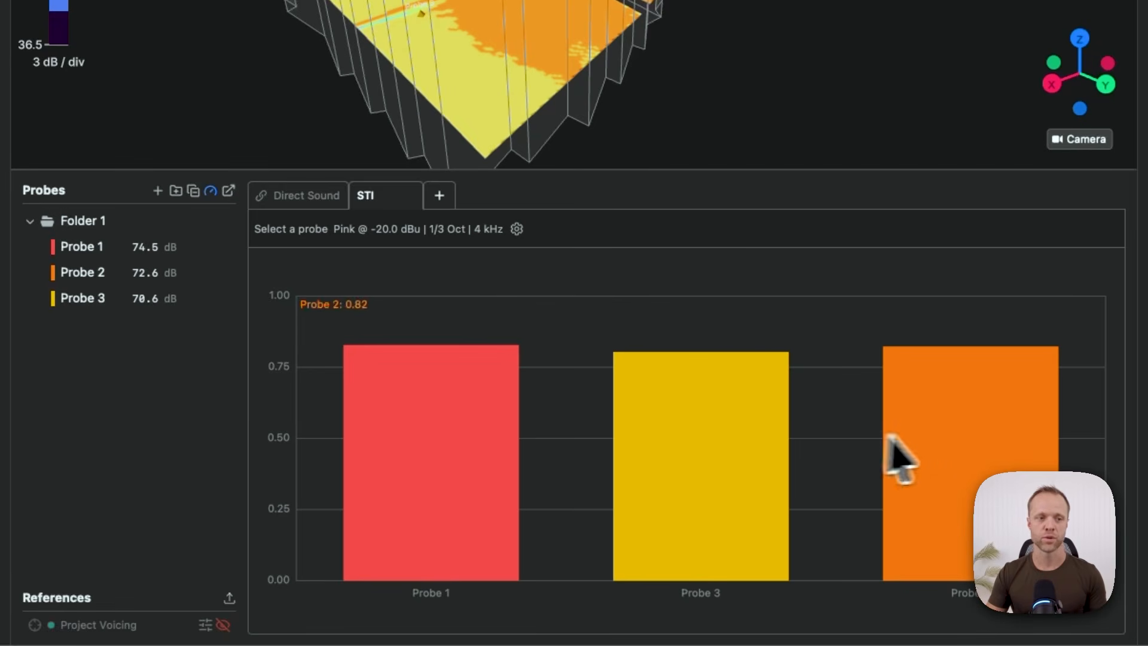
pyautogui.click(389, 197)
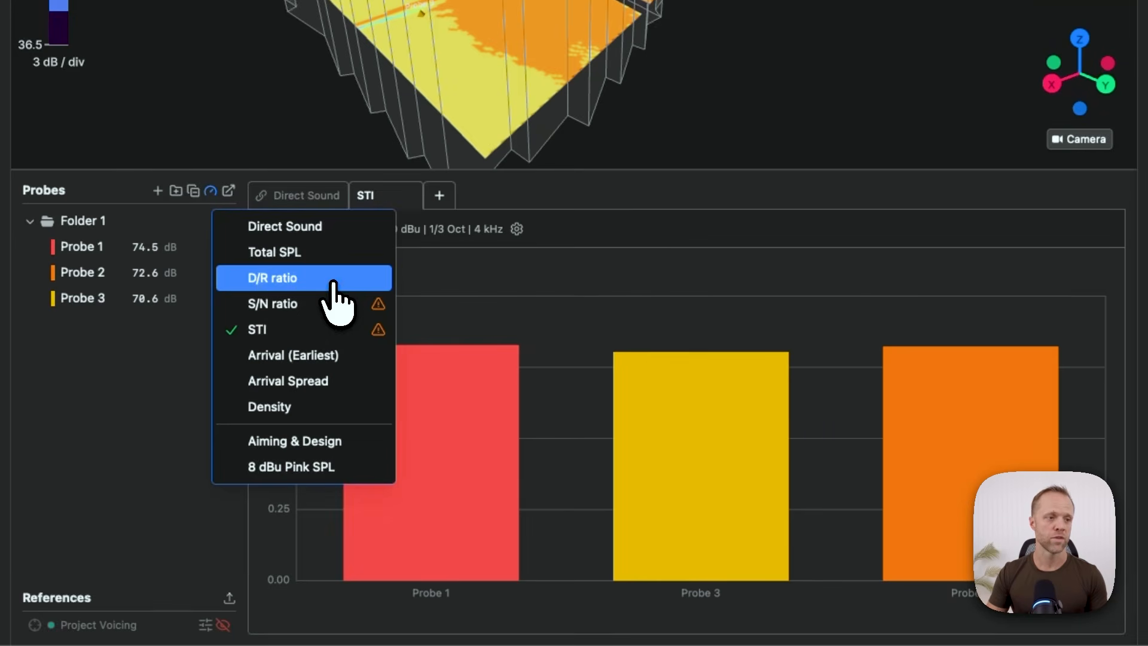
pyautogui.click(302, 278)
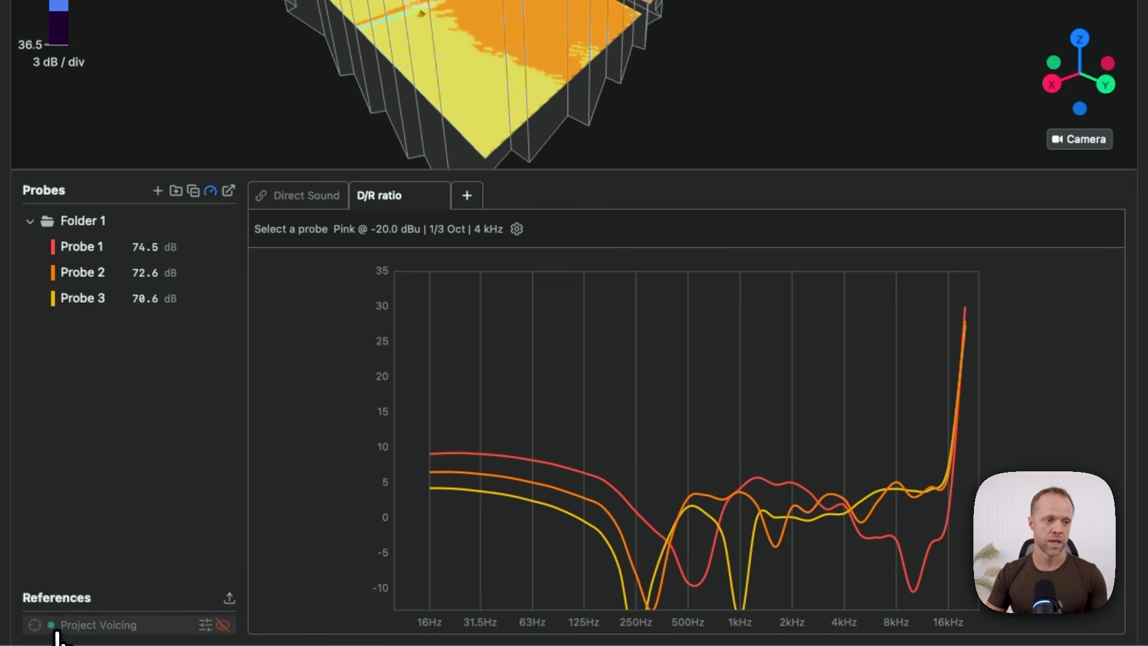
# Step: Show the Project Voicing reference and bring up the Direct Sound graph
pyautogui.click(223, 625)
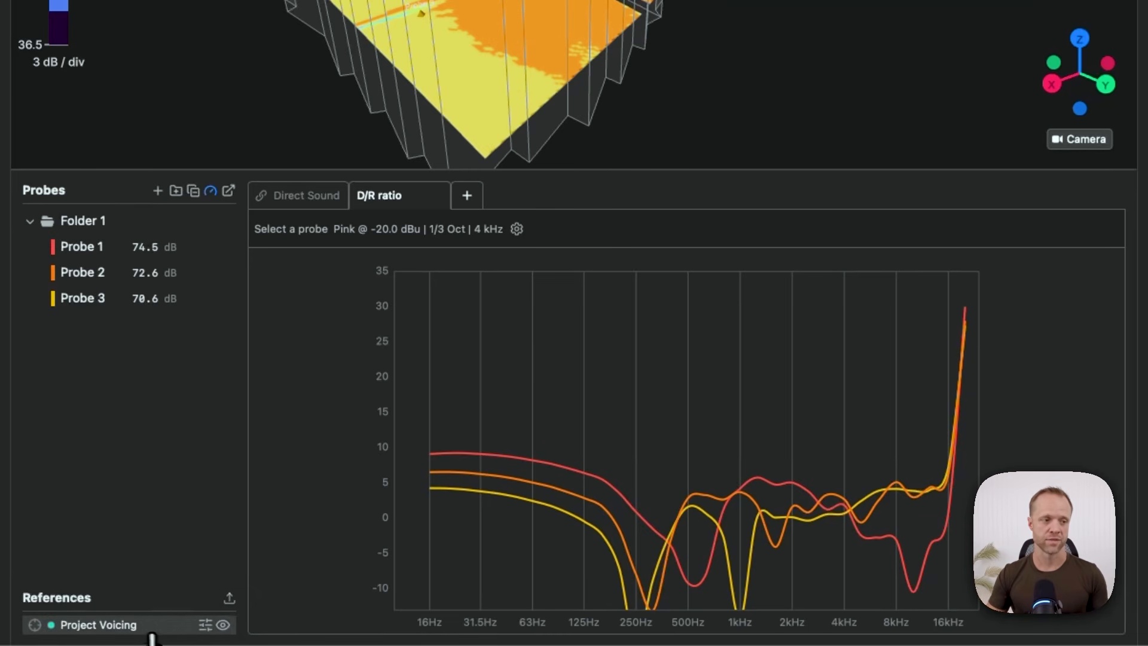
pyautogui.click(123, 628)
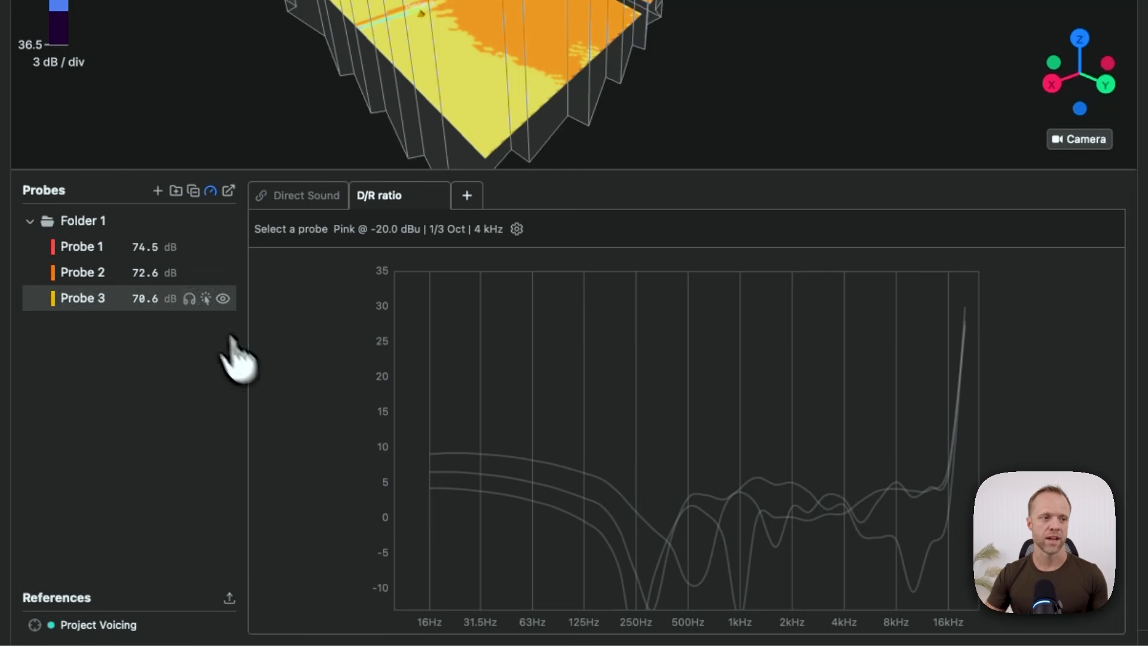
pyautogui.click(274, 203)
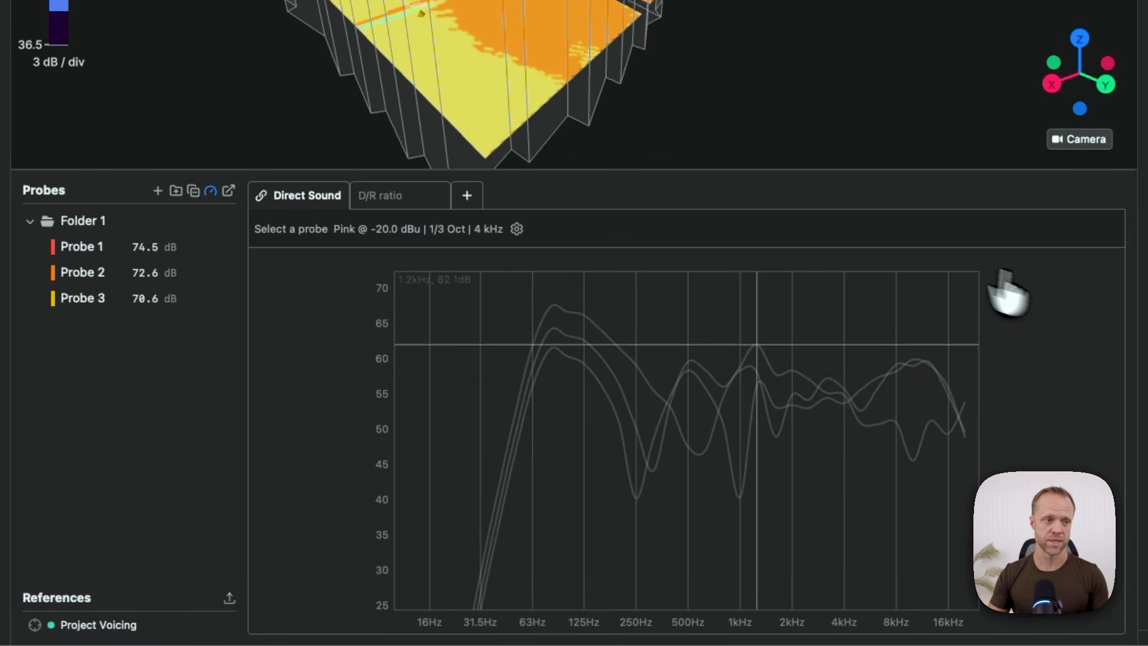
# Step: Give the Project Voicing reference curve a Y offset of 57 dB and a tolerance of 7 dB
pyautogui.click(90, 625)
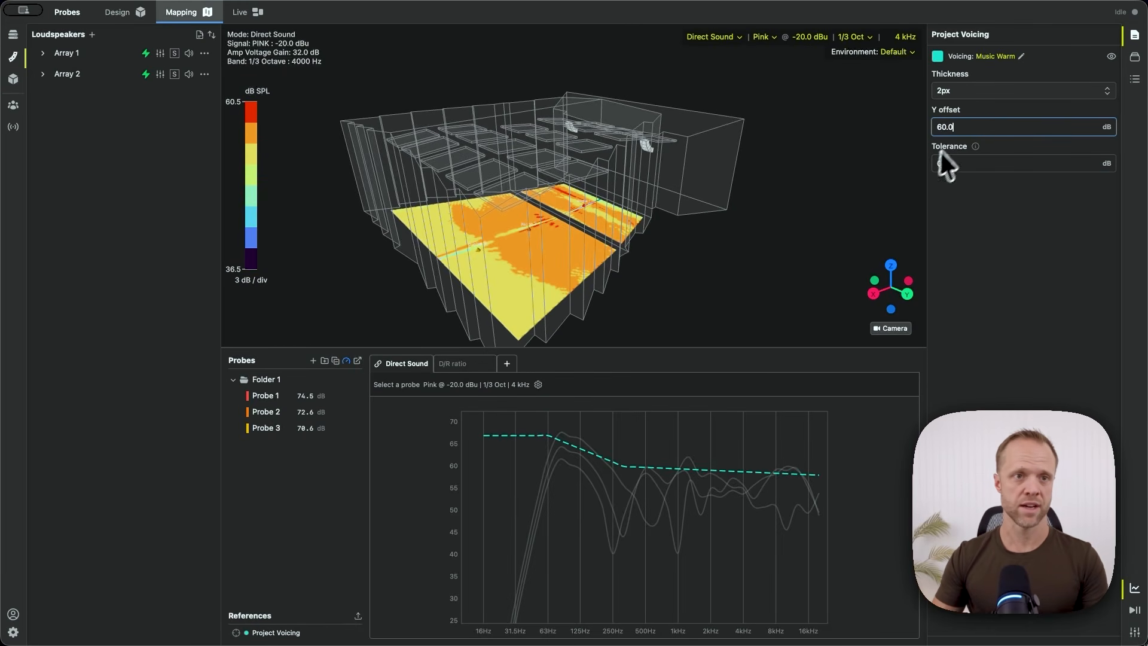
pyautogui.click(977, 171)
pyautogui.press('Up')
pyautogui.press('Up')
pyautogui.press('Up')
pyautogui.press('Up')
pyautogui.press('Up')
pyautogui.press('Up')
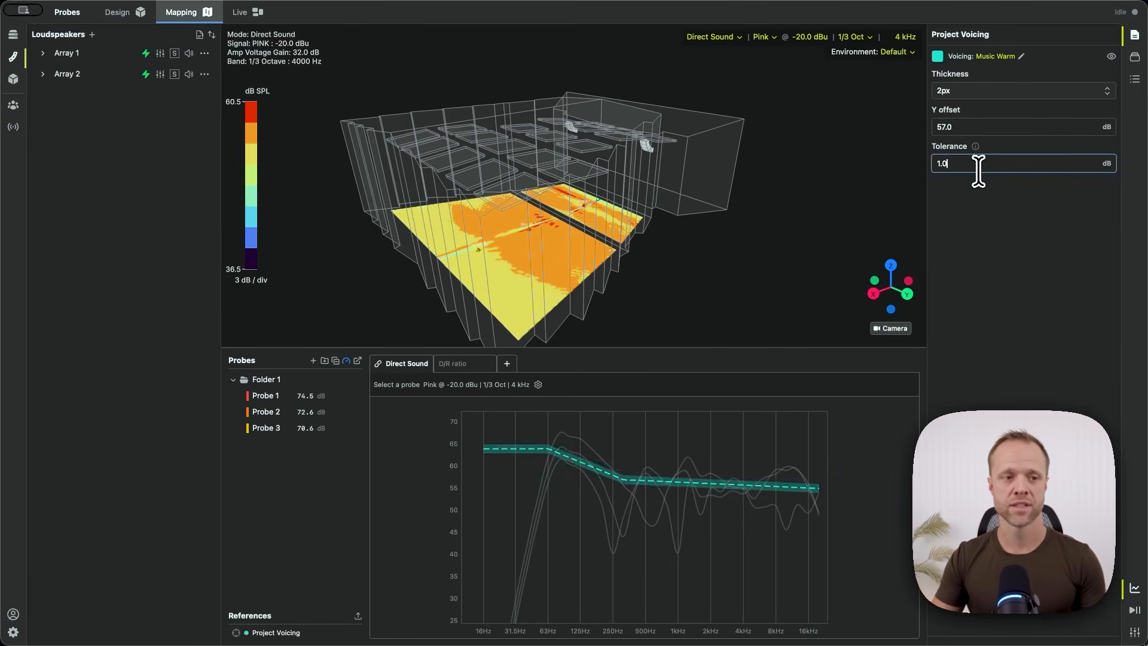
pyautogui.press('Up')
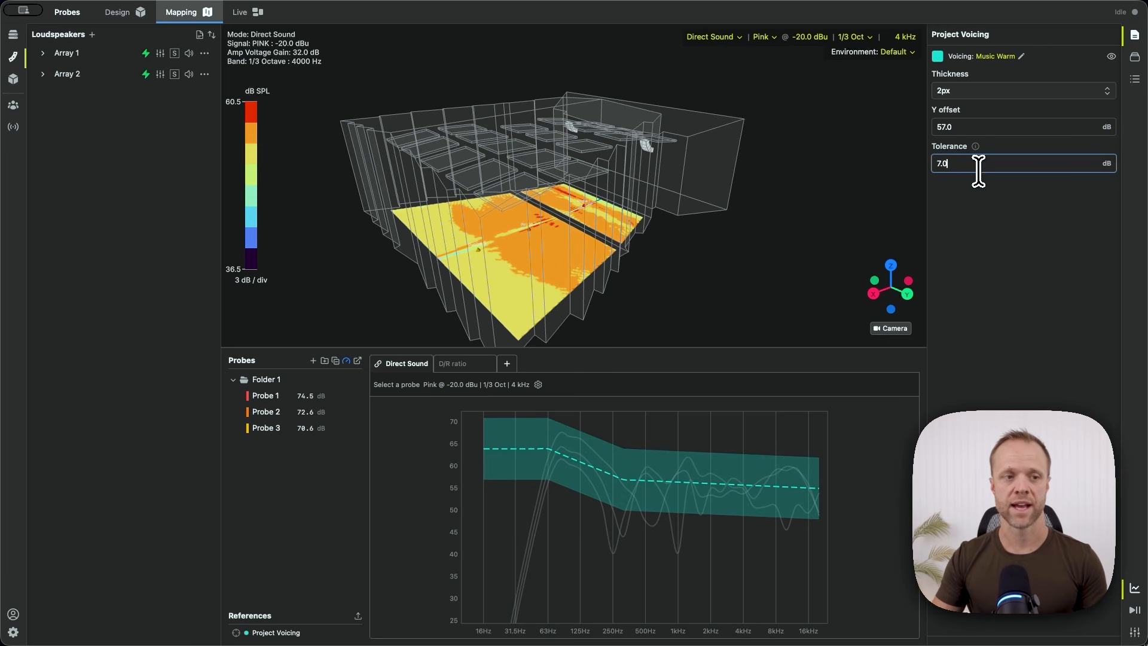
pyautogui.click(1011, 224)
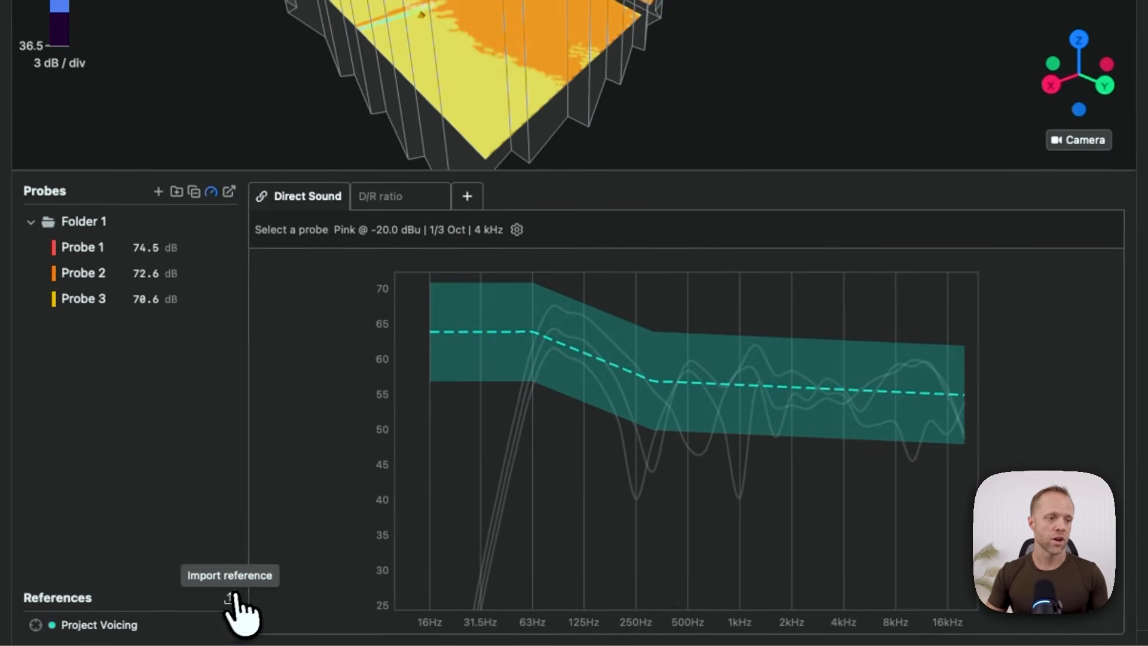
# Step: Look at the import options for references without importing anything, and hide the Project Voicing curve
pyautogui.click(358, 616)
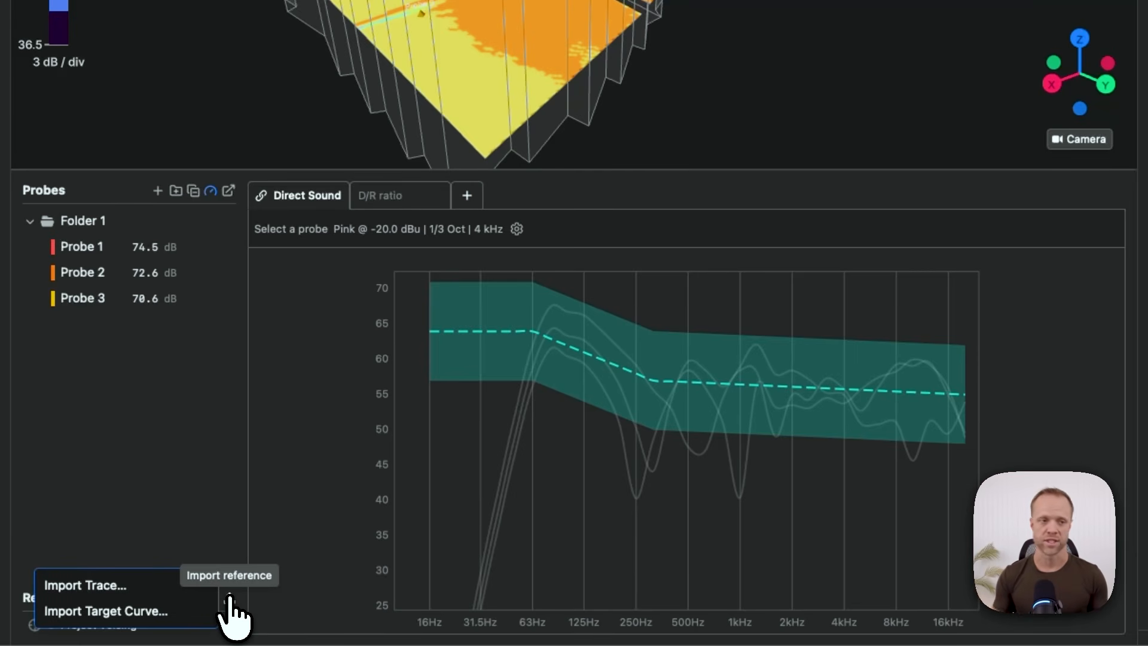
pyautogui.click(170, 503)
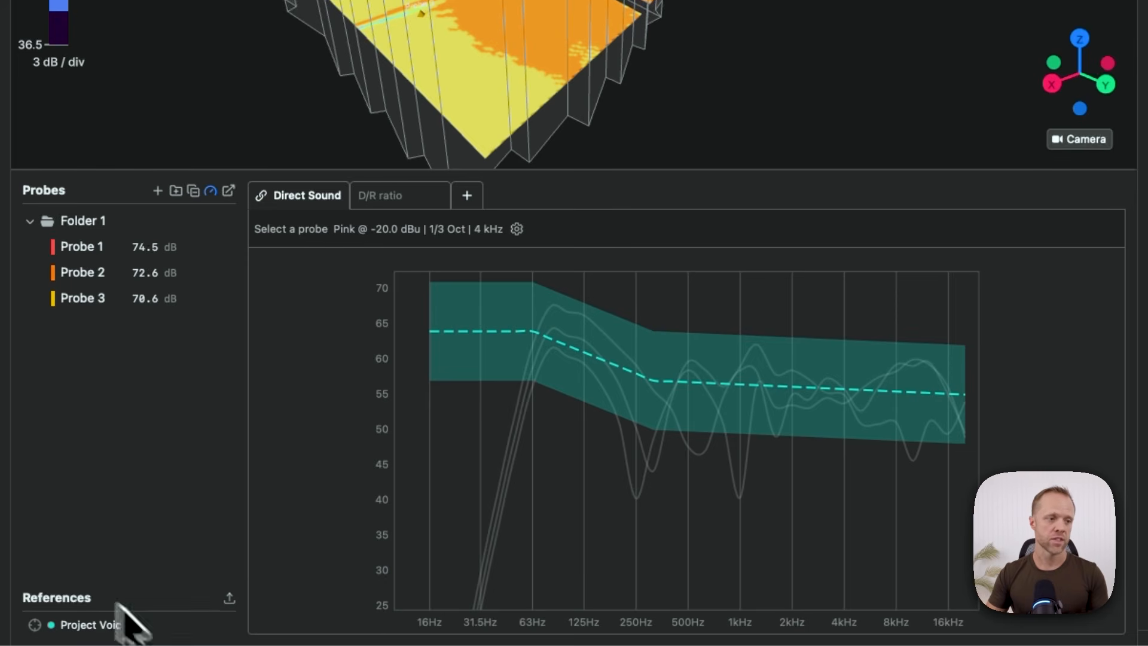
pyautogui.click(224, 625)
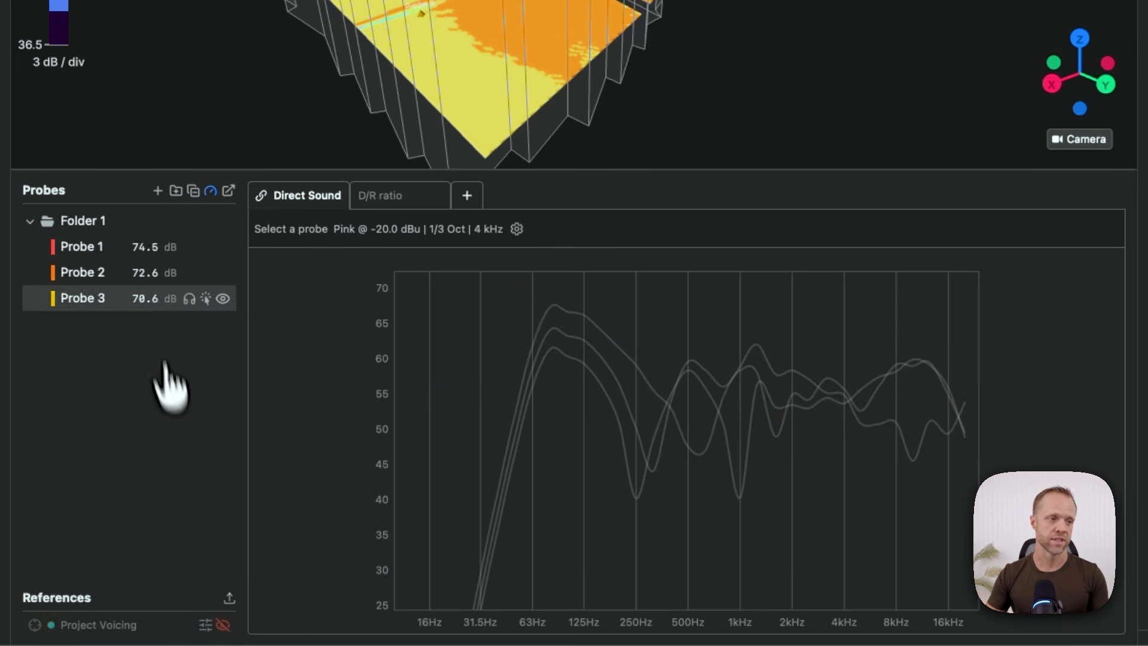
# Step: Save a trace of the current Probe 1 response and turn off the Direct SPL values in the probe list
pyautogui.click(138, 247)
pyautogui.rightClick(139, 248)
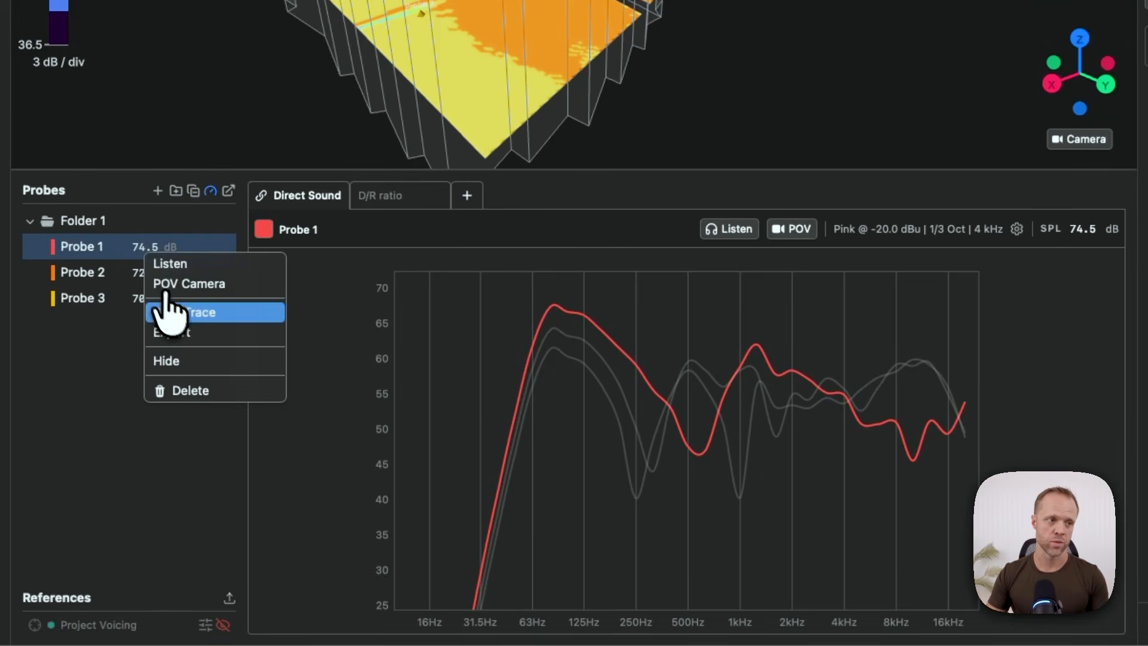
pyautogui.click(199, 317)
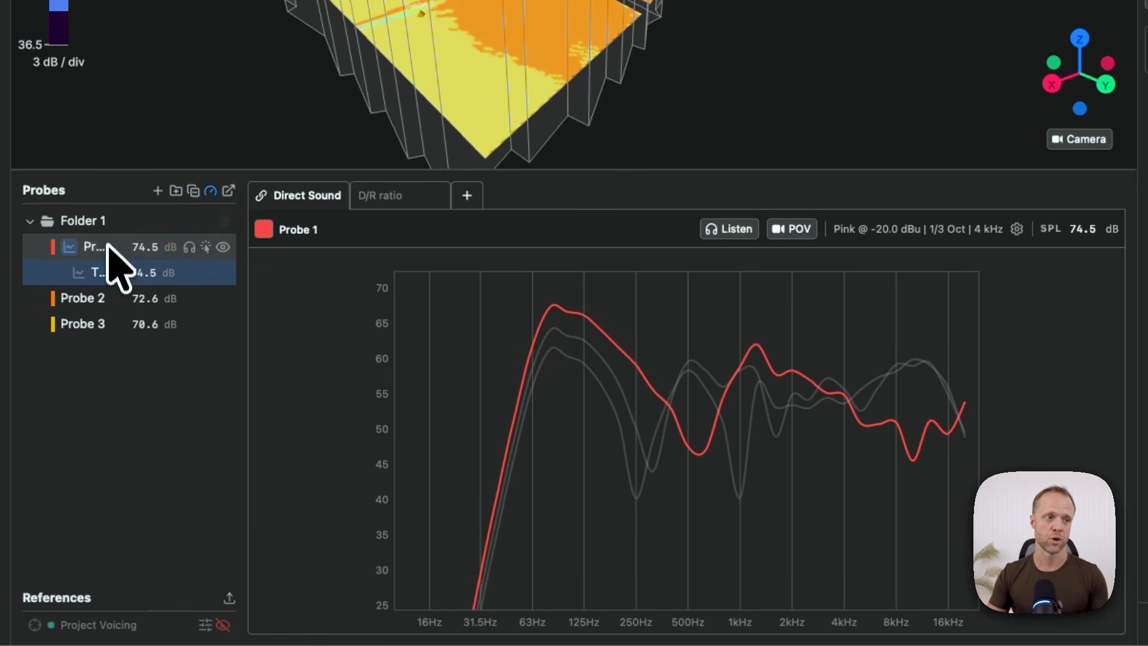
pyautogui.click(211, 191)
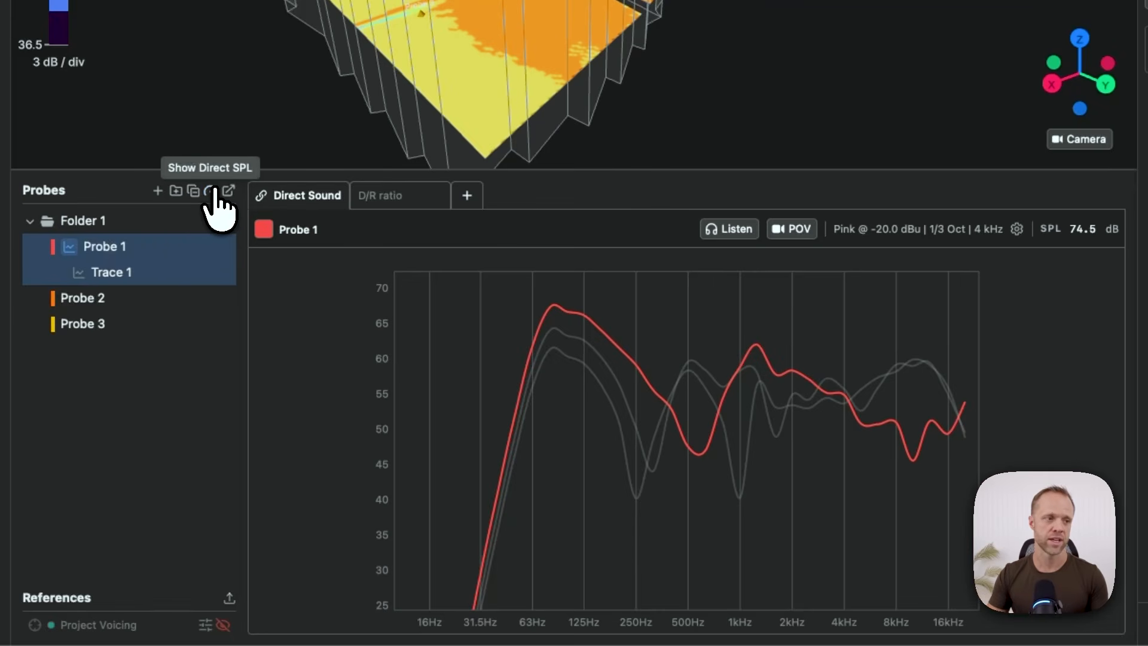
pyautogui.click(93, 254)
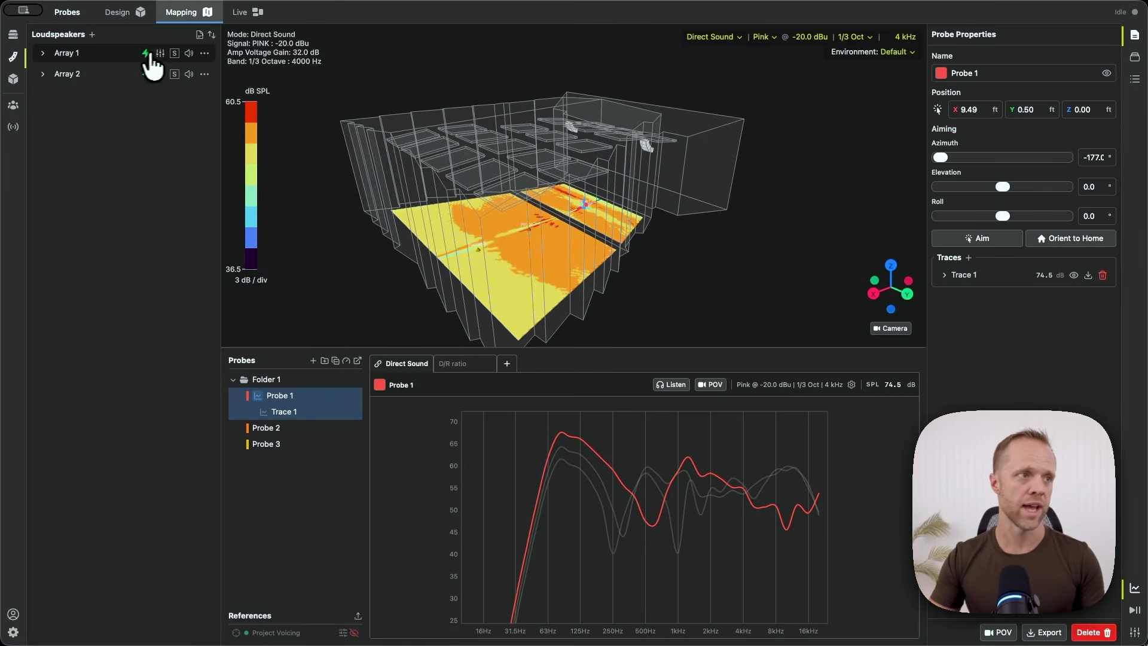
# Step: Mute Array 1 and save a second trace of the Probe 1 response
pyautogui.click(189, 53)
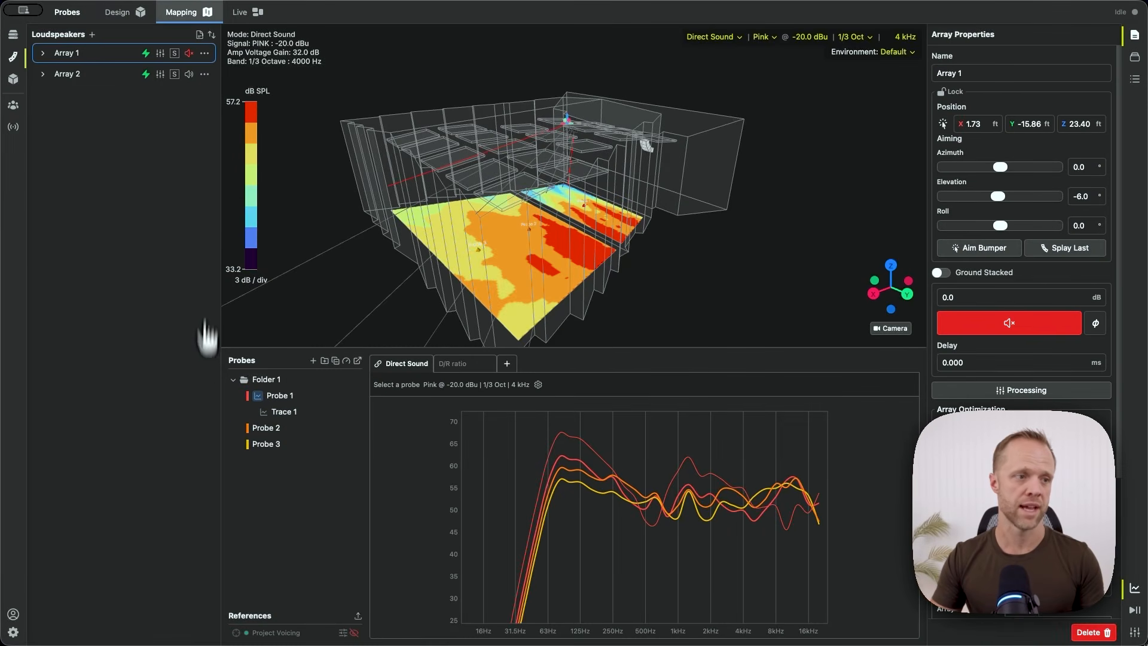
pyautogui.click(313, 398)
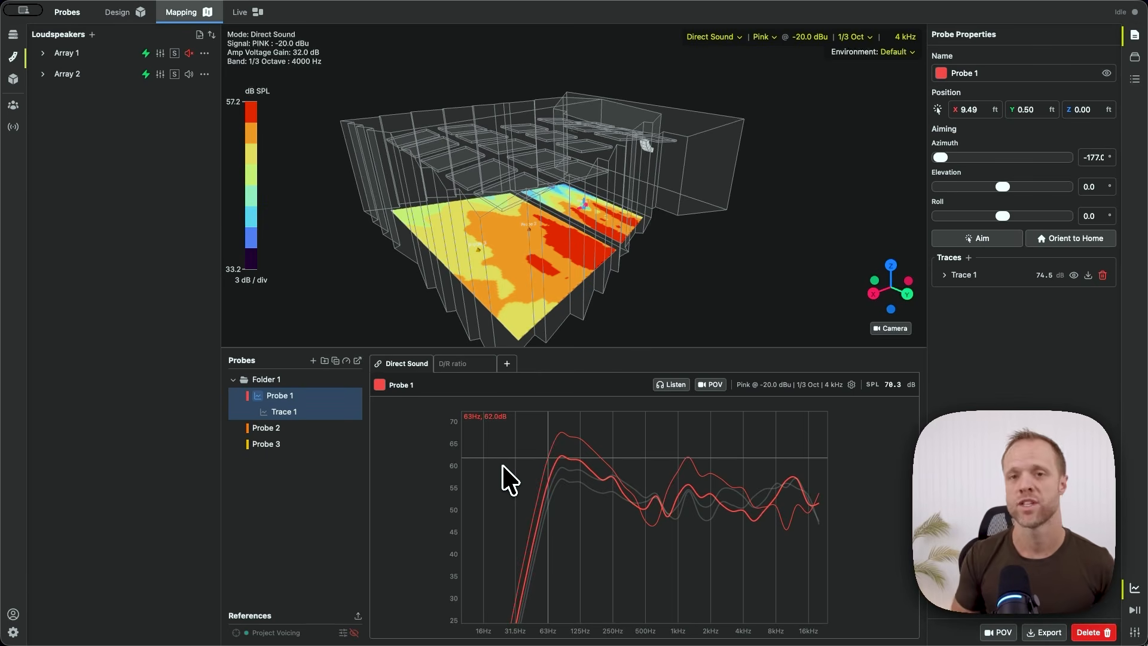
pyautogui.rightClick(317, 398)
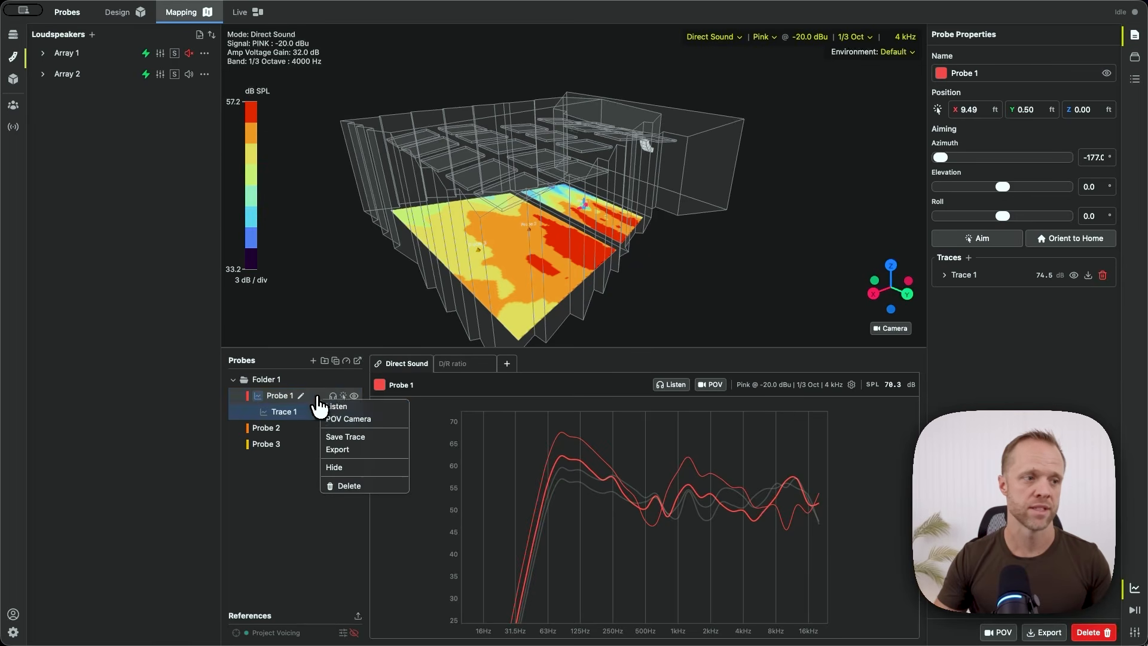
pyautogui.click(336, 437)
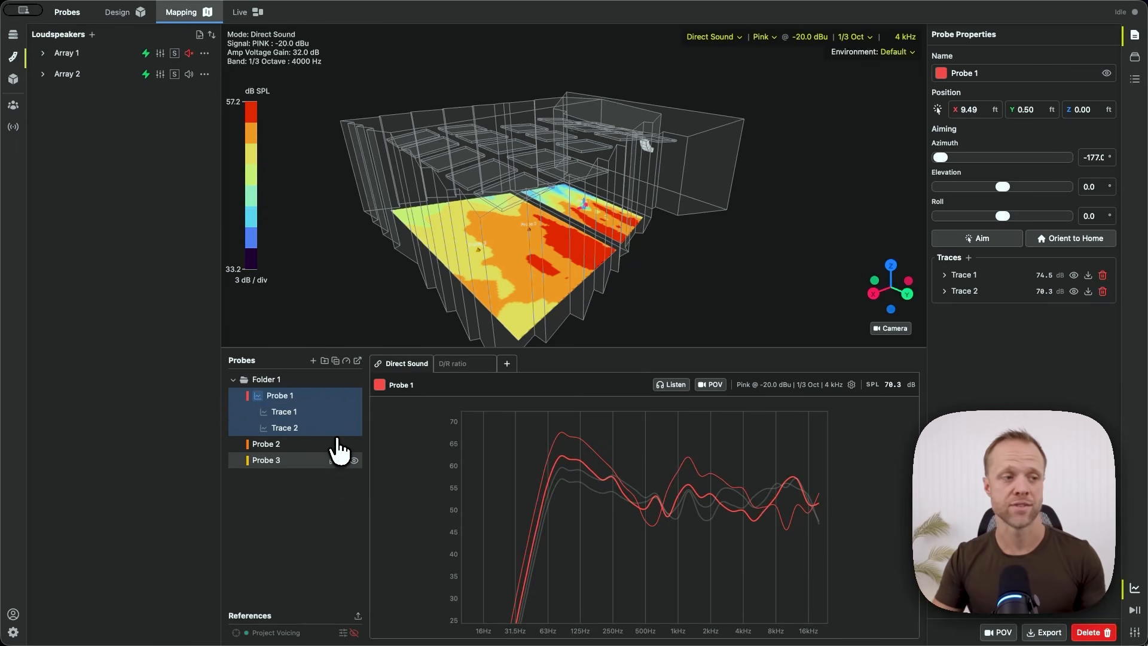
# Step: Unmute Array 1 and set its gain to -3 dB
pyautogui.click(123, 54)
pyautogui.click(188, 53)
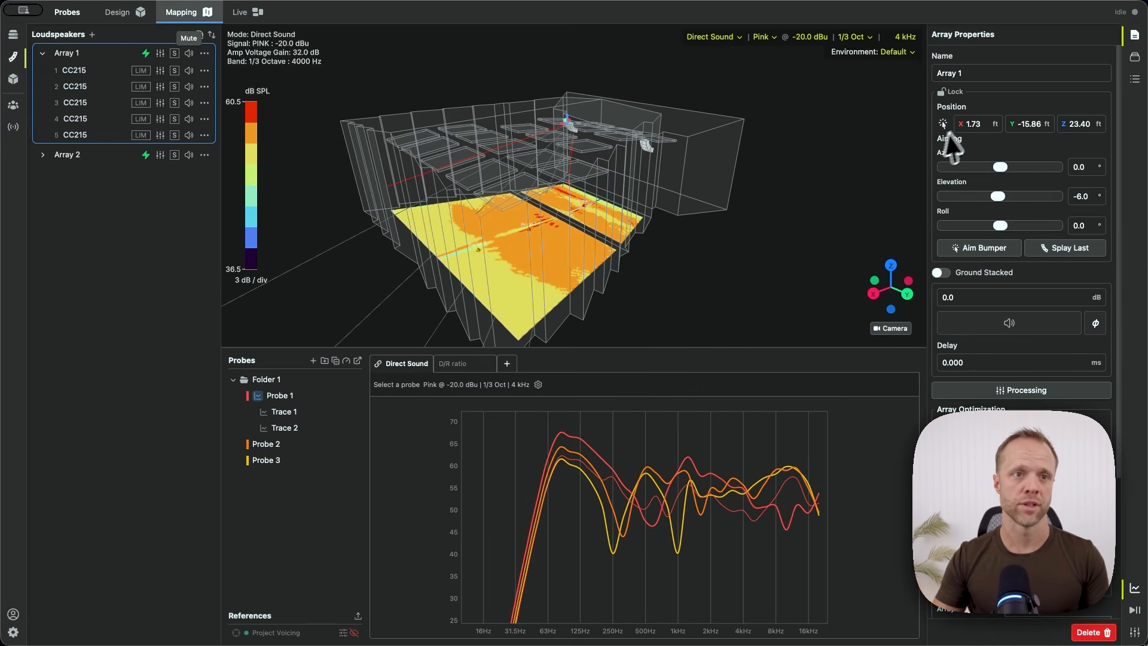
pyautogui.click(1023, 293)
pyautogui.write('-3.0')
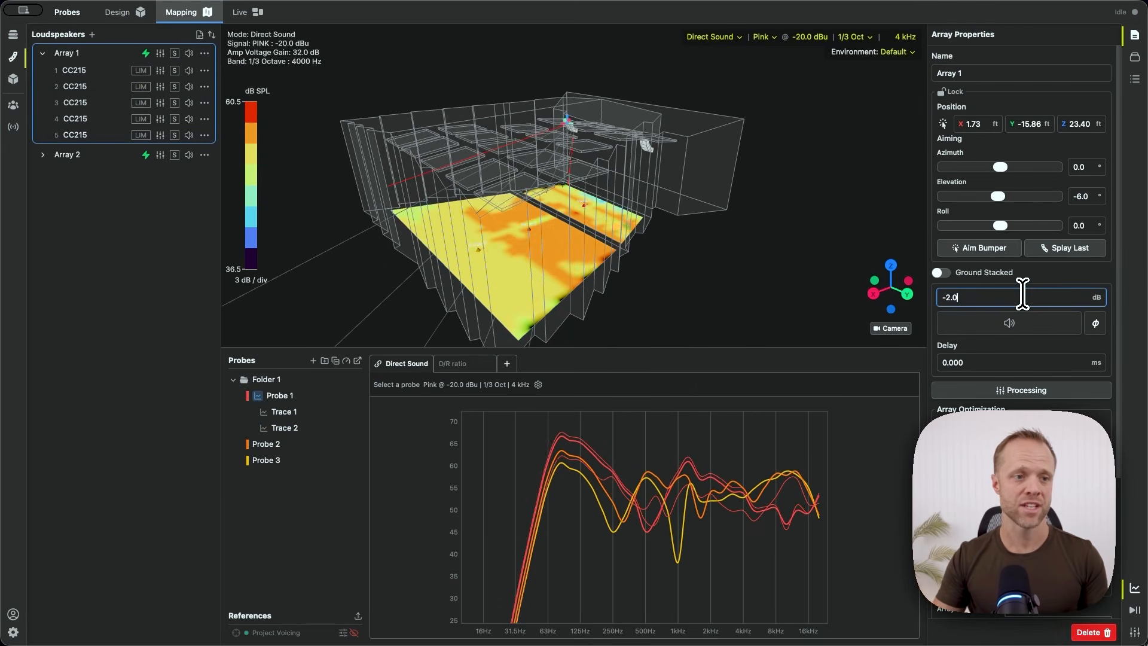
# Step: Expand the settings of Trace 1 under Probe 1 and look at its line style options
pyautogui.click(313, 398)
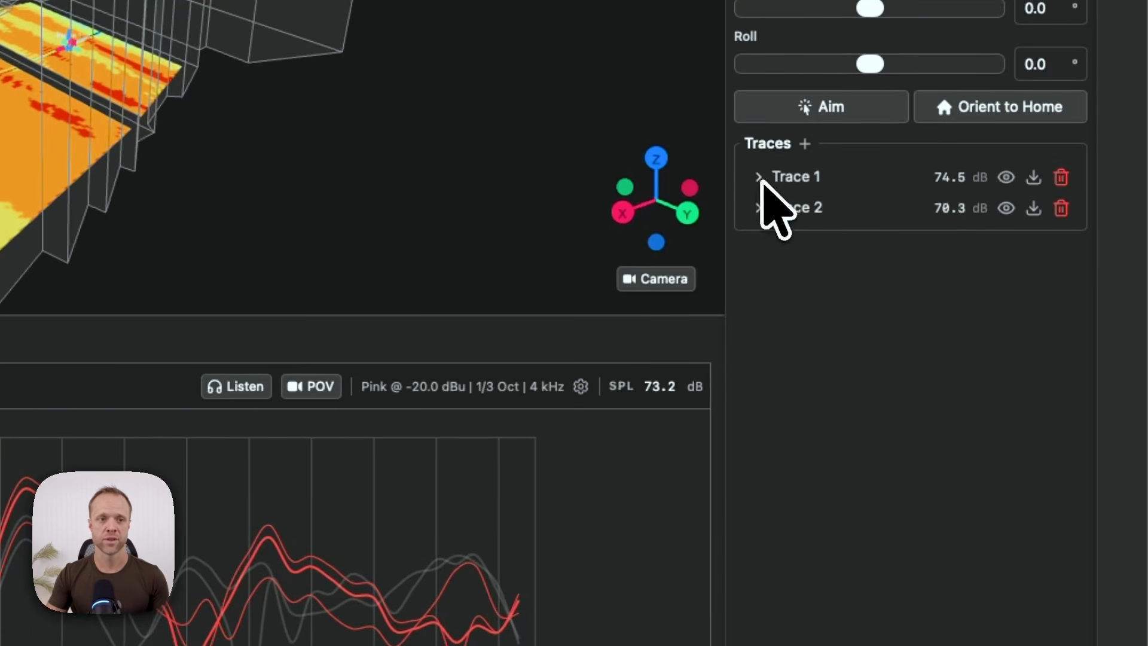
pyautogui.click(758, 177)
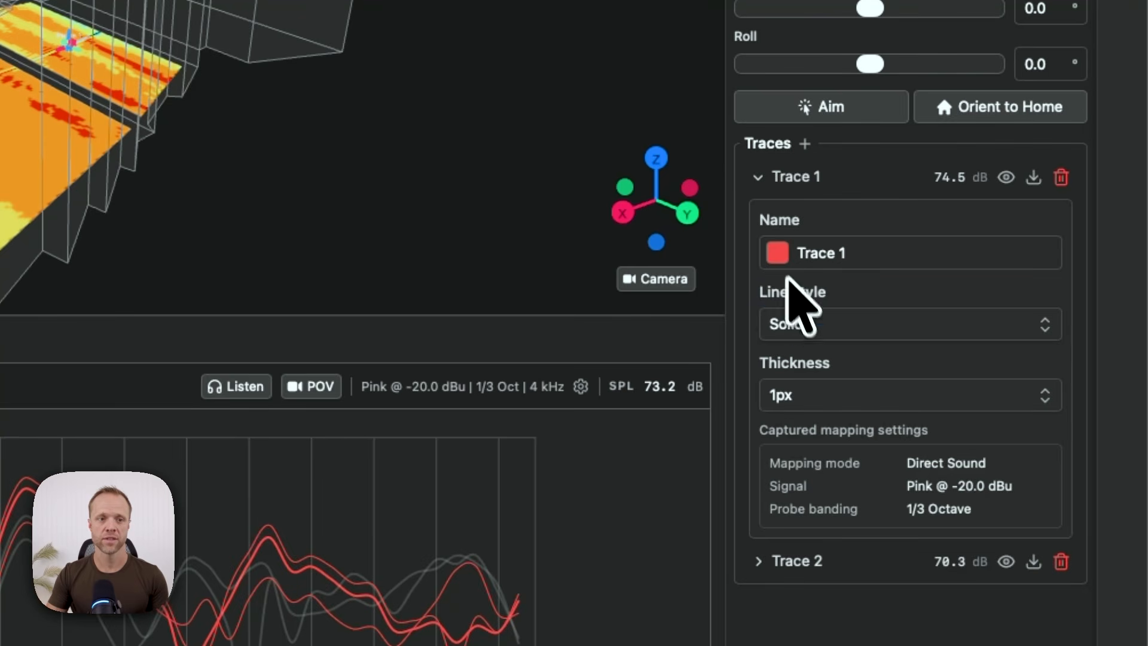
pyautogui.click(807, 320)
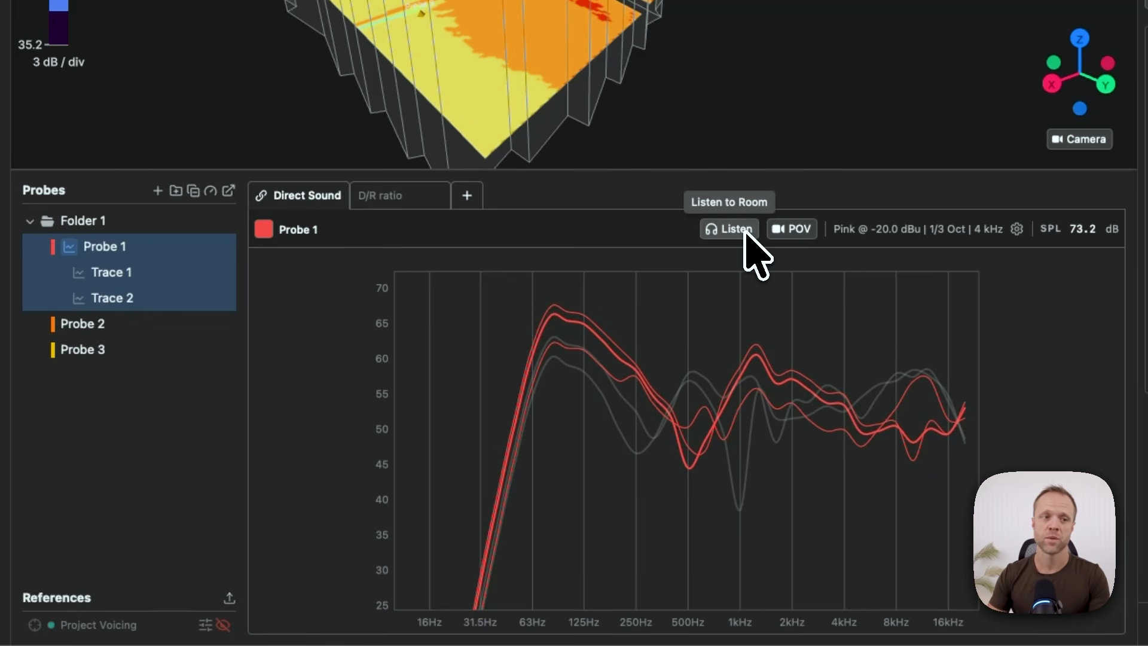
# Step: View the venue from the POV camera of Probe 1 and look around
pyautogui.click(776, 233)
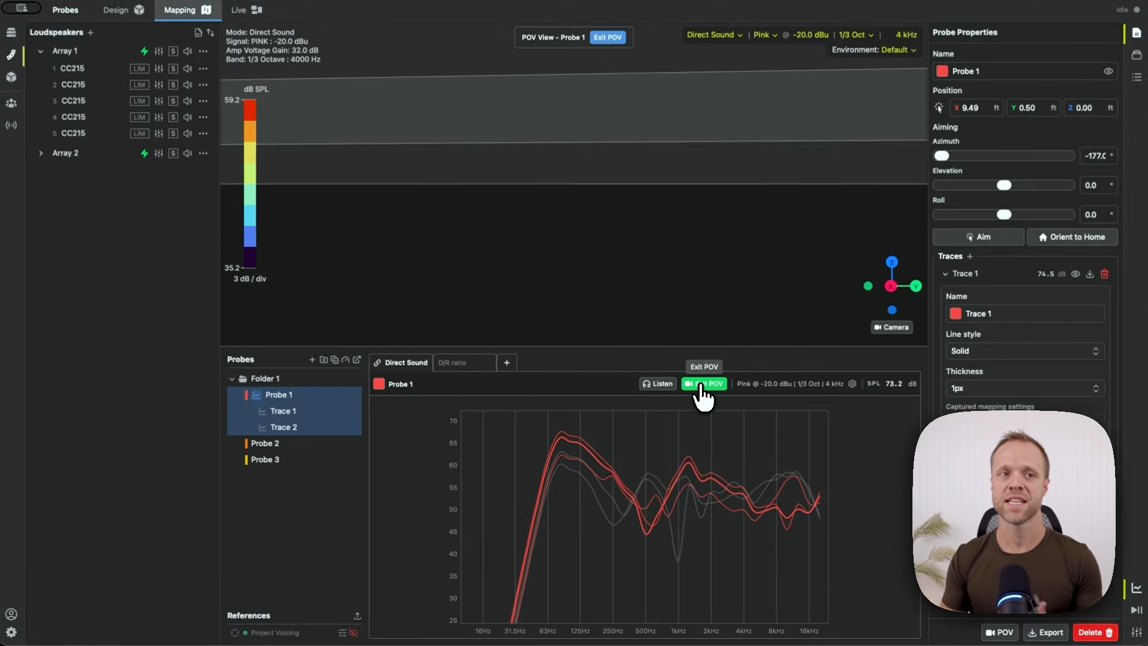
pyautogui.moveTo(525, 333); pyautogui.dragTo(615, 216)
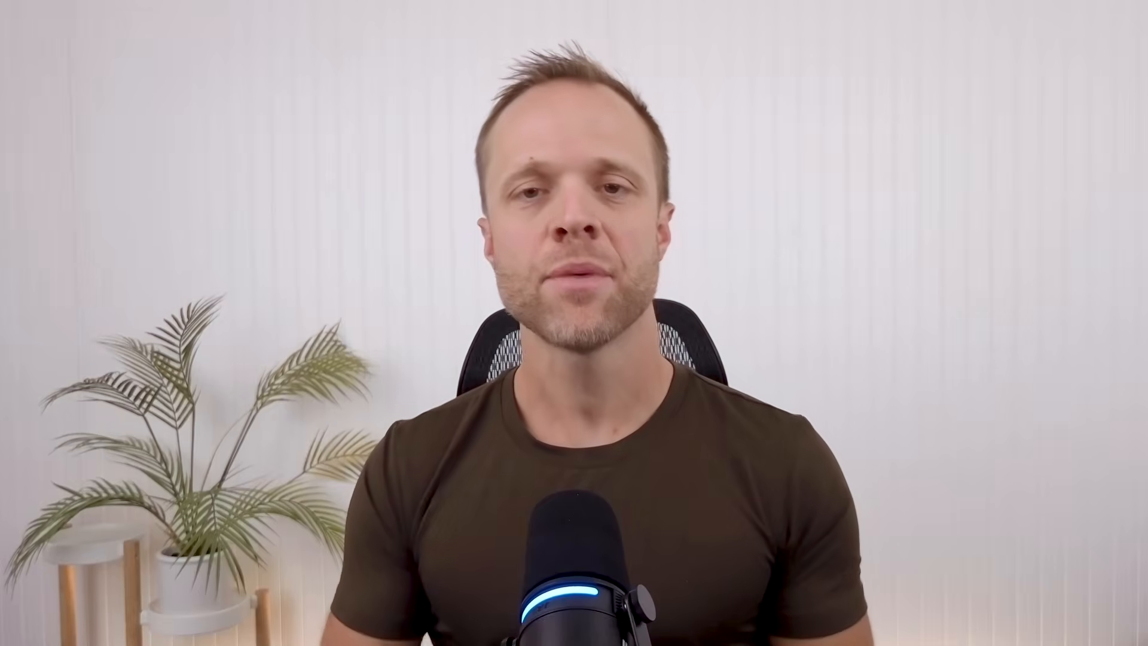